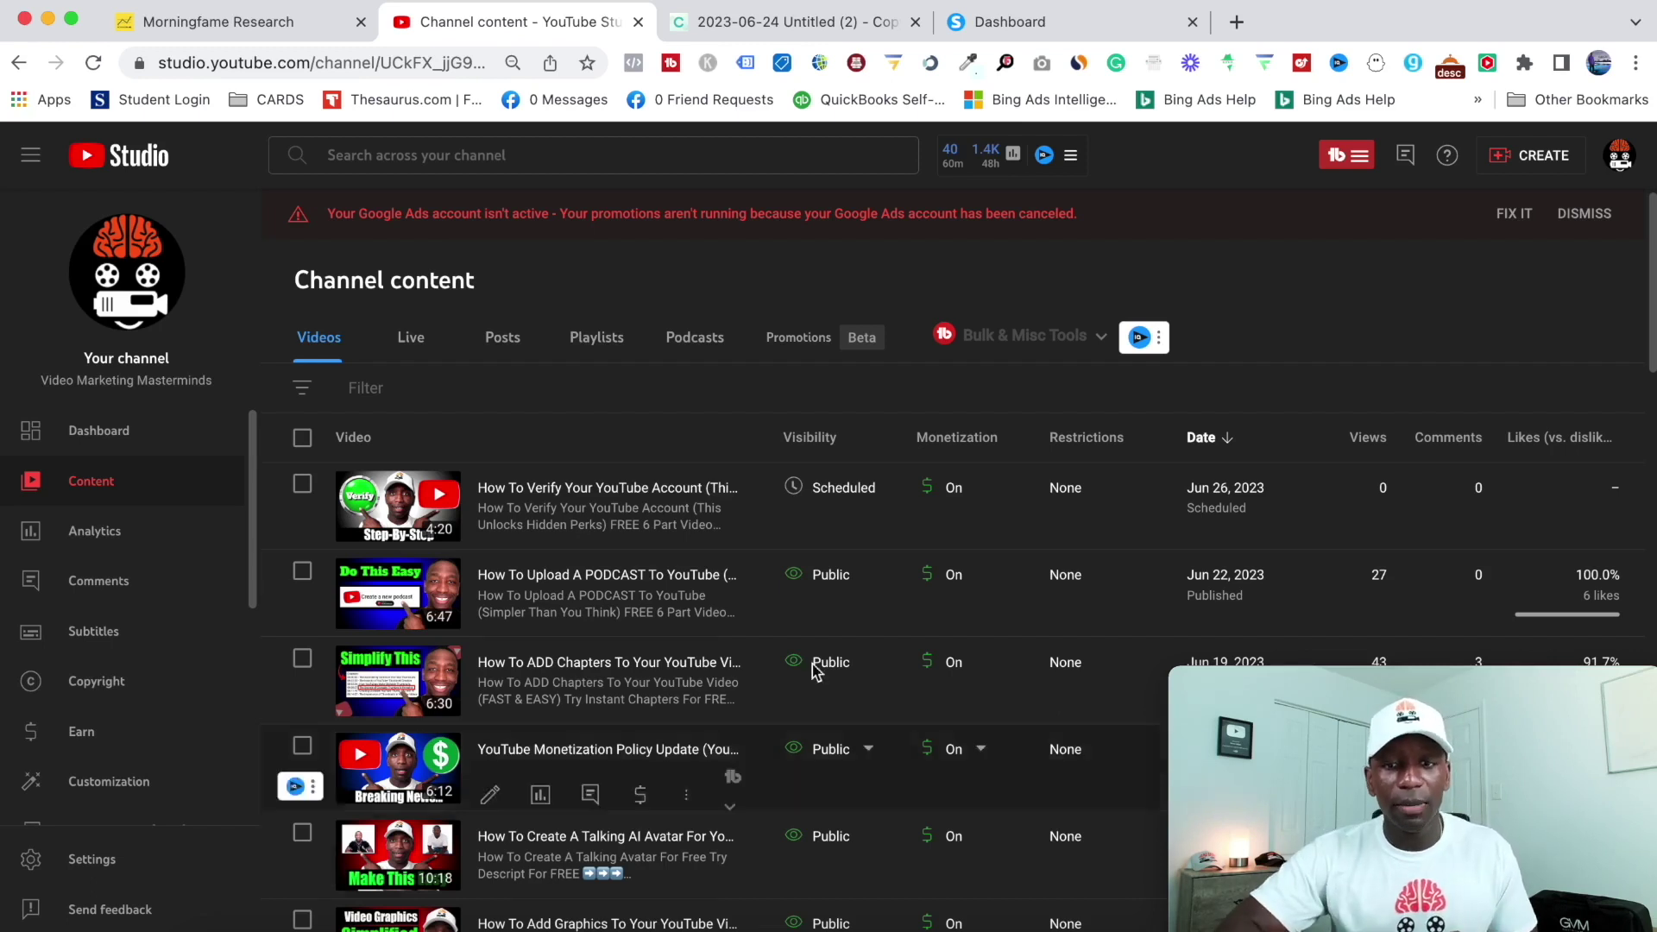
Scroll down the Channel content list to find the Graphics video
scroll(741, 544, down, 2)
scroll(741, 544, down, 3)
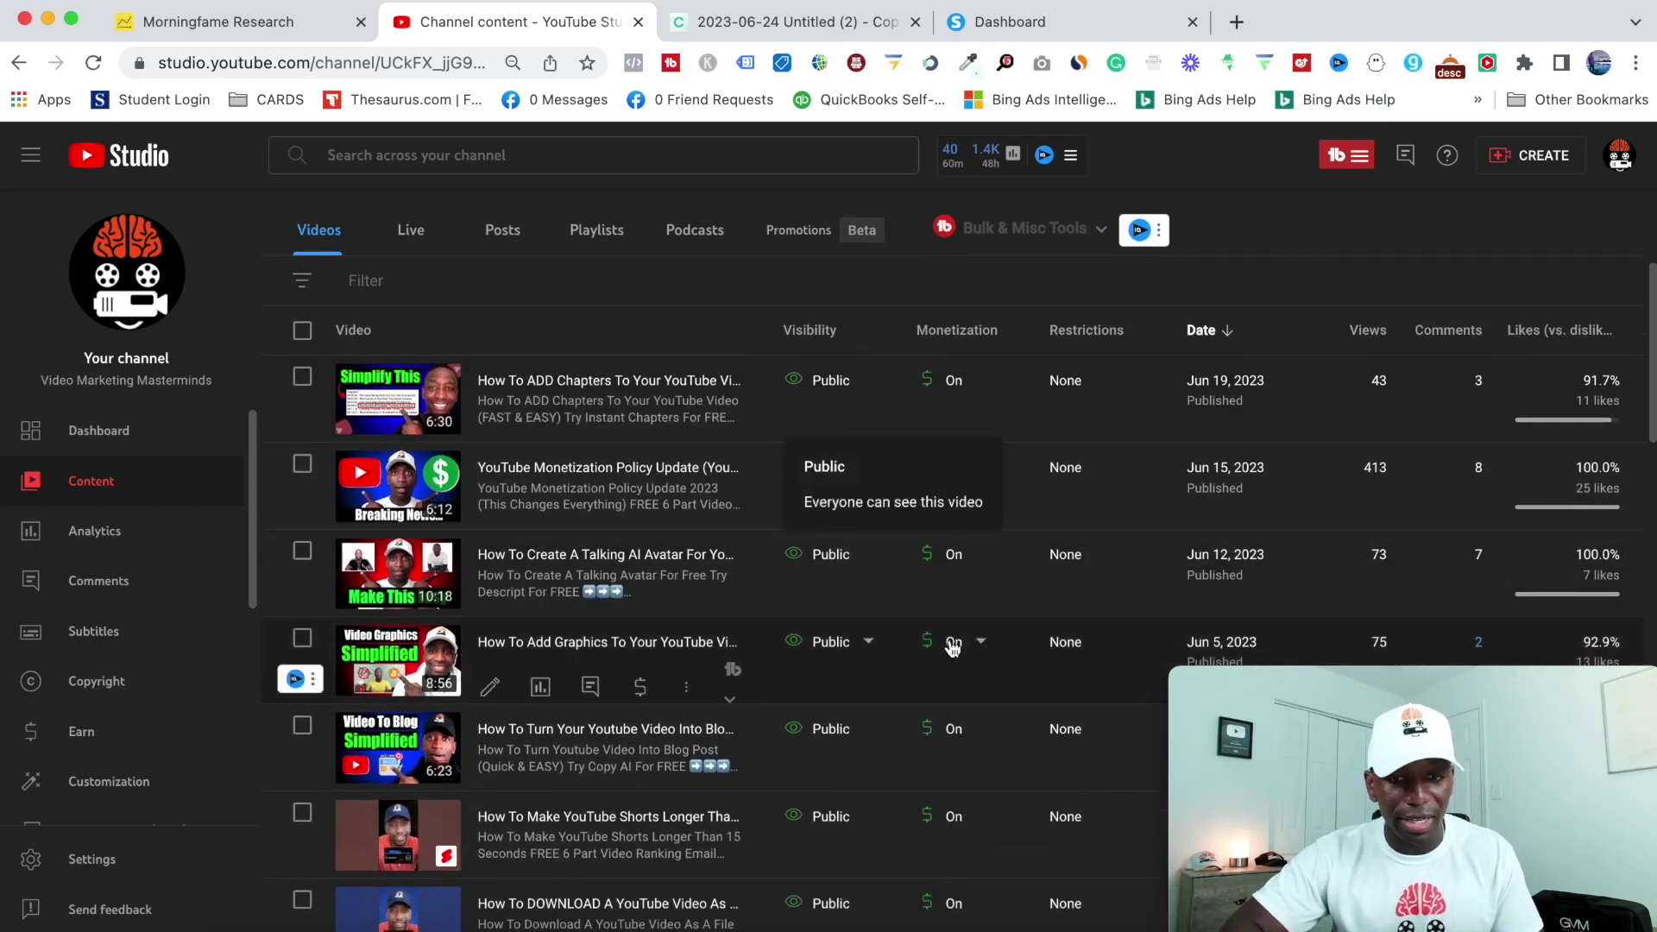
Open the Graphics video's details and go to its Subtitles page
click(491, 688)
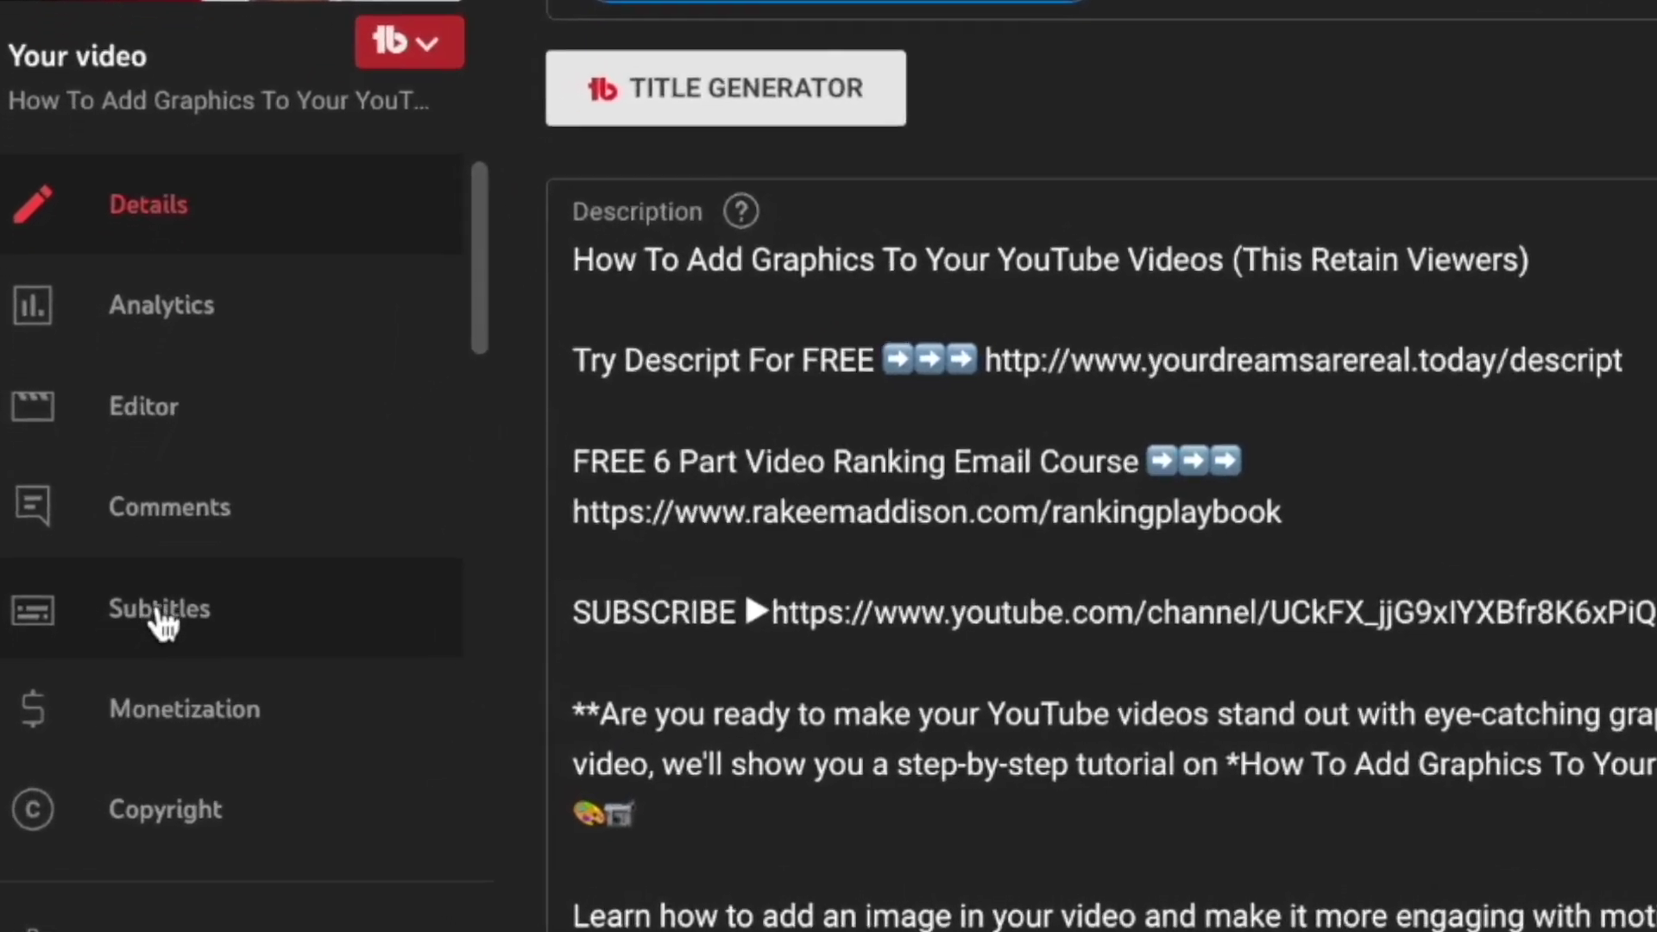
click(216, 552)
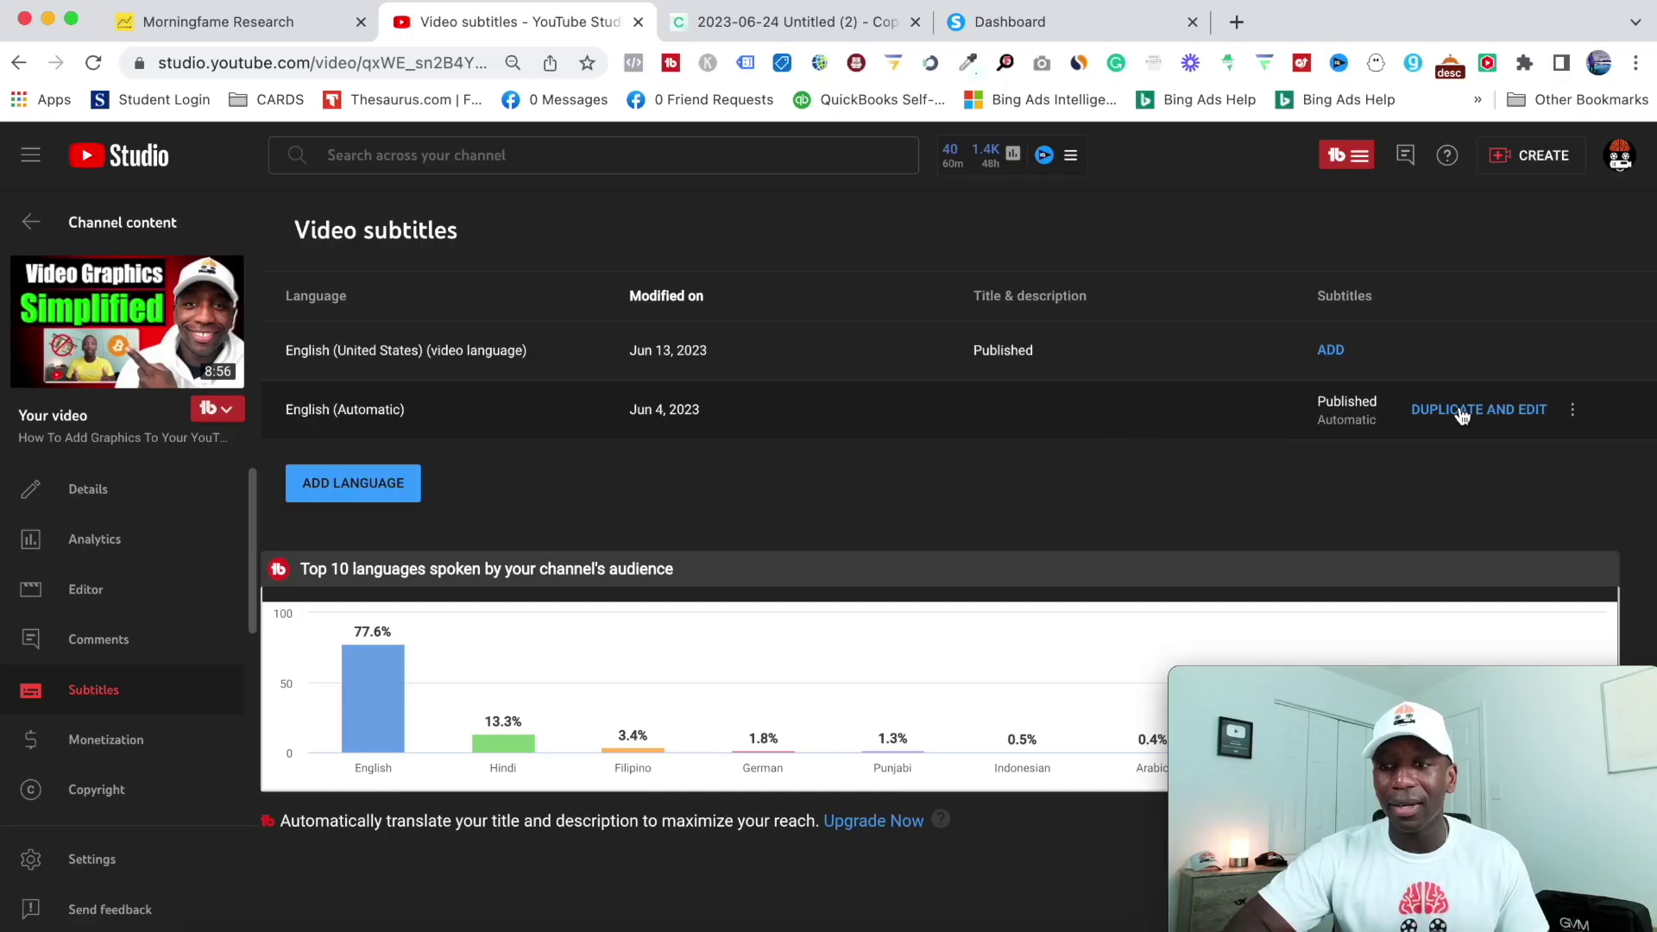
Duplicate and edit the English (Automatic) subtitles and select the whole transcript
click(1461, 411)
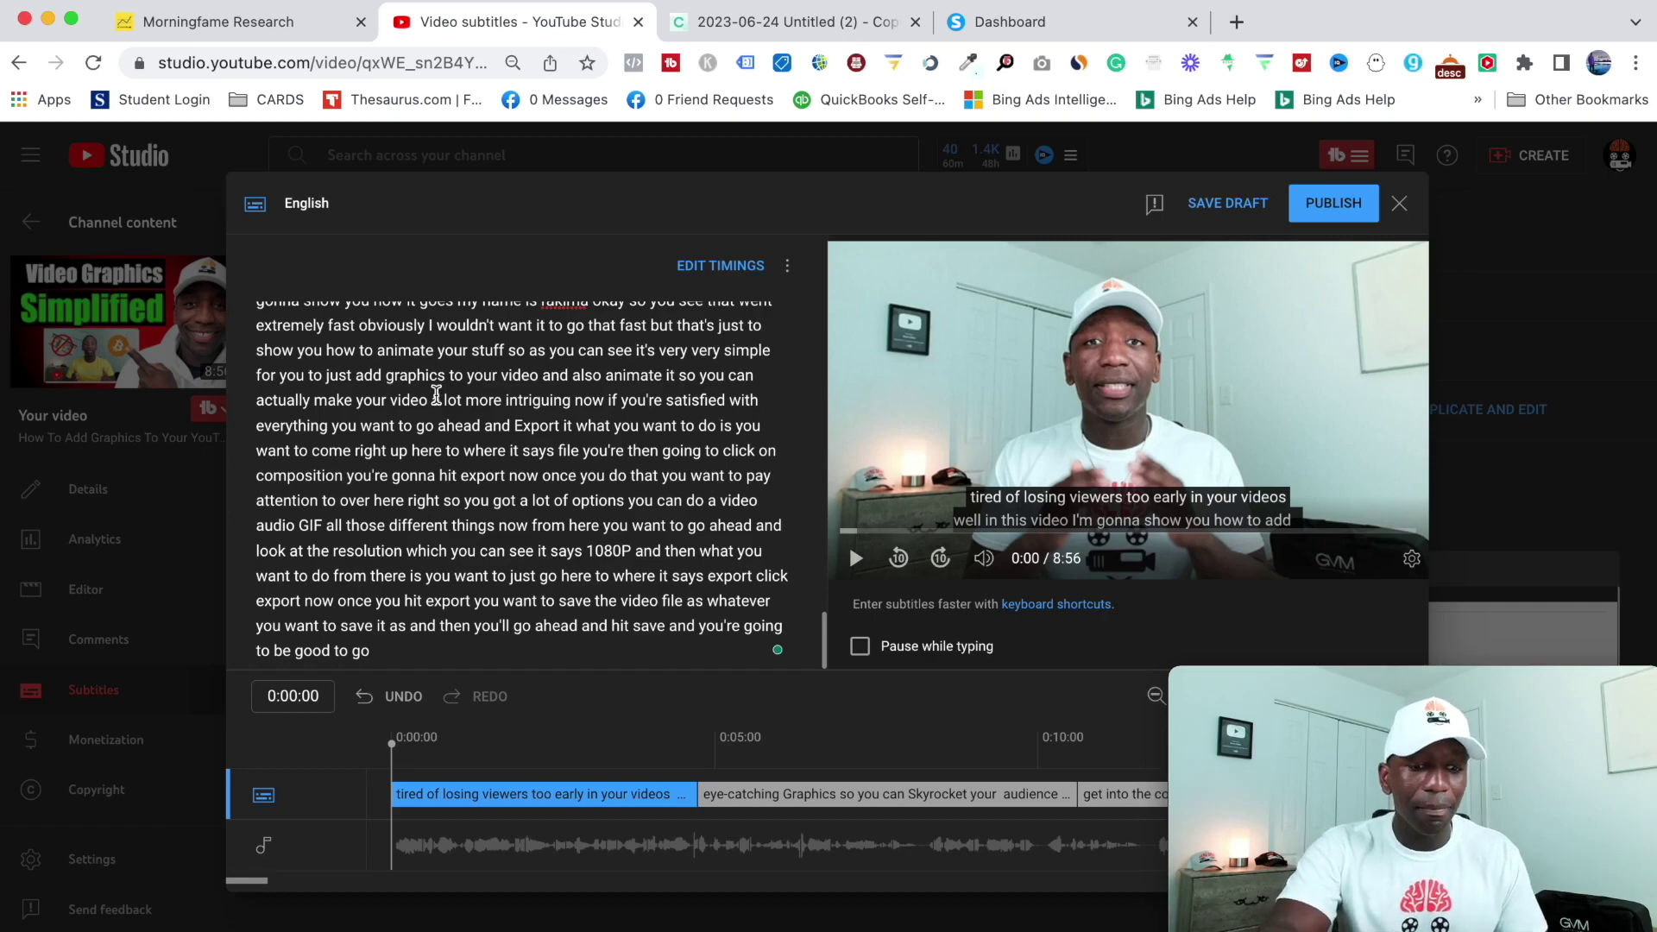
key(super+a)
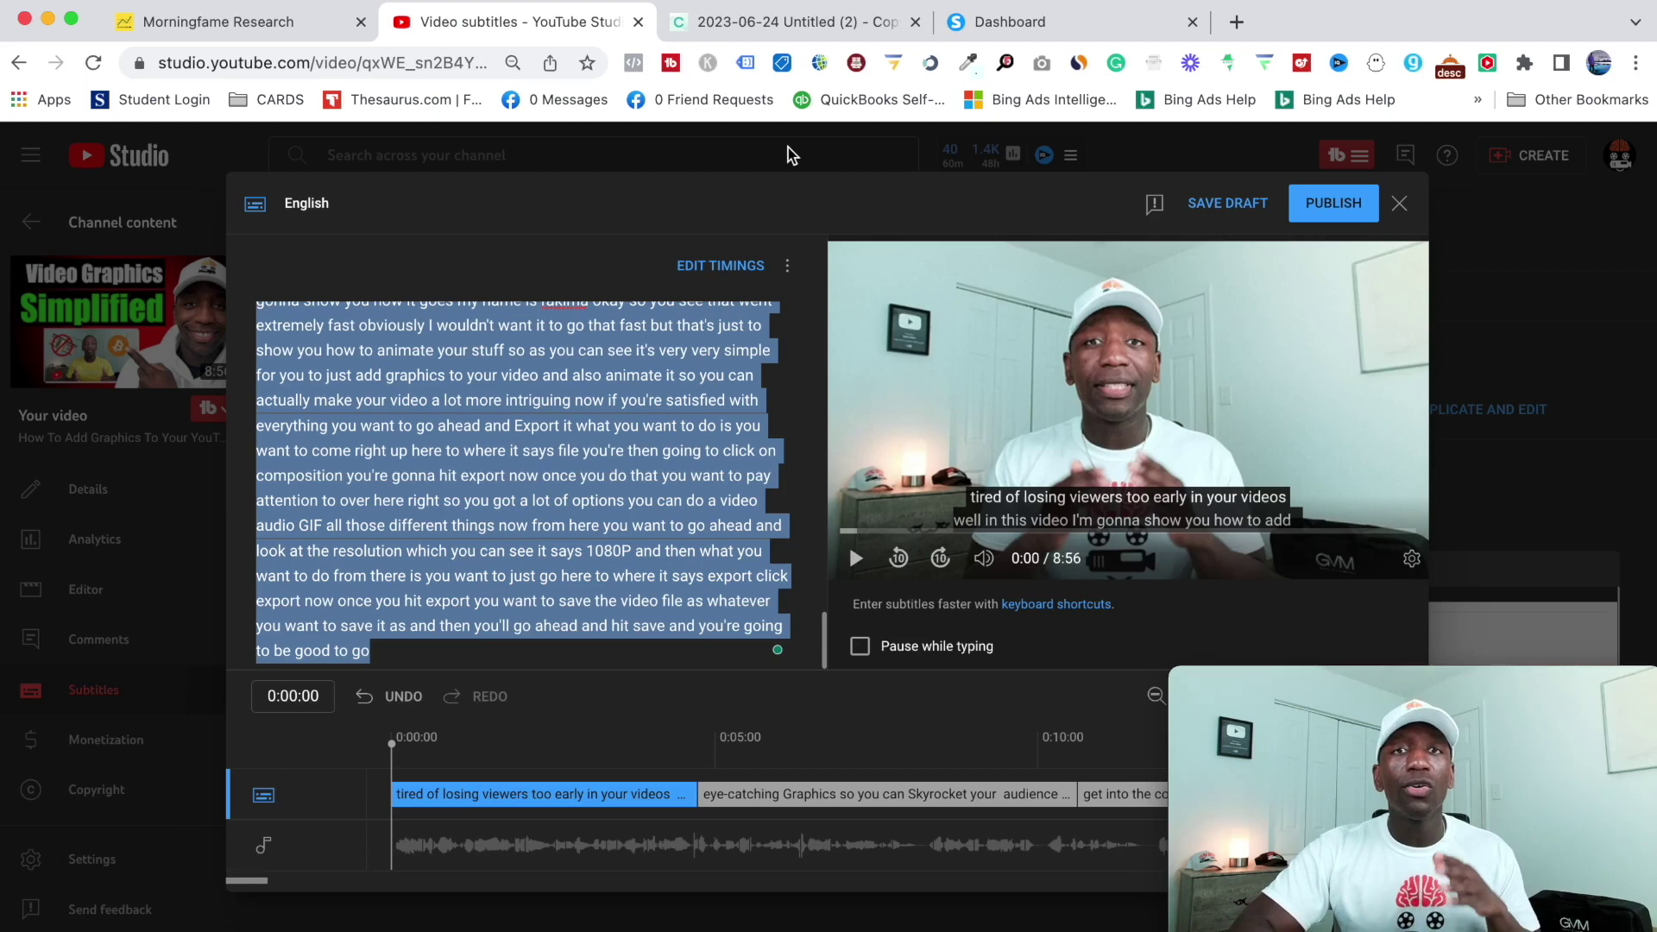
In Copy.ai, choose the custom Video Transcript To Email Generator prompt from the prompt library
click(771, 21)
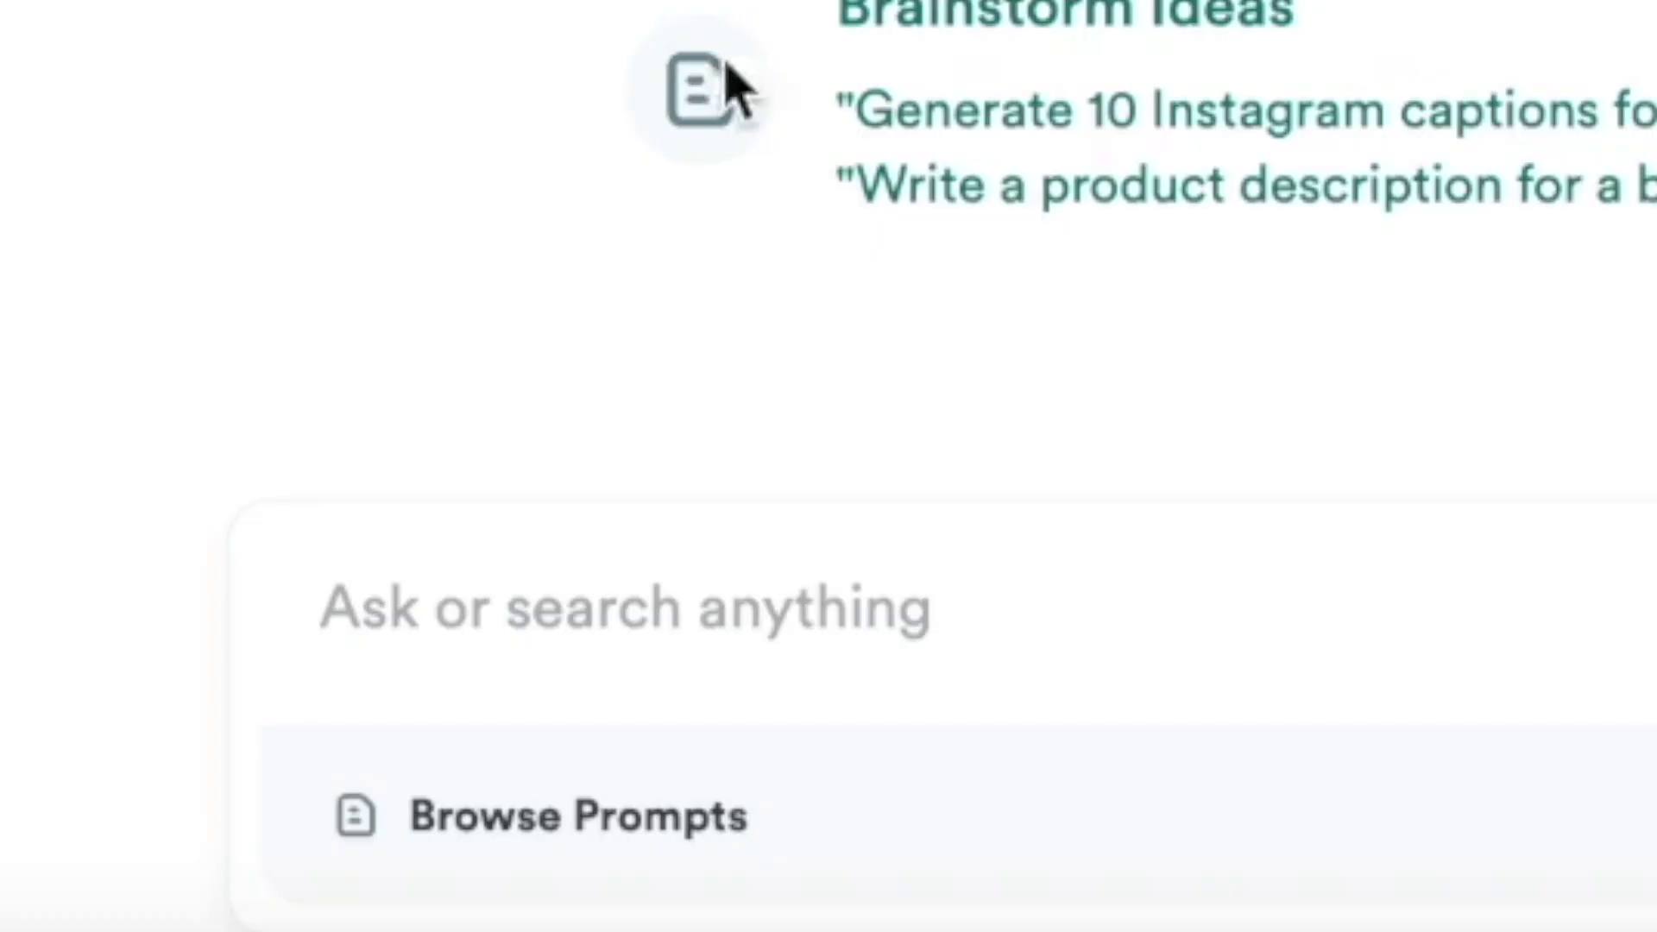
right_click(544, 856)
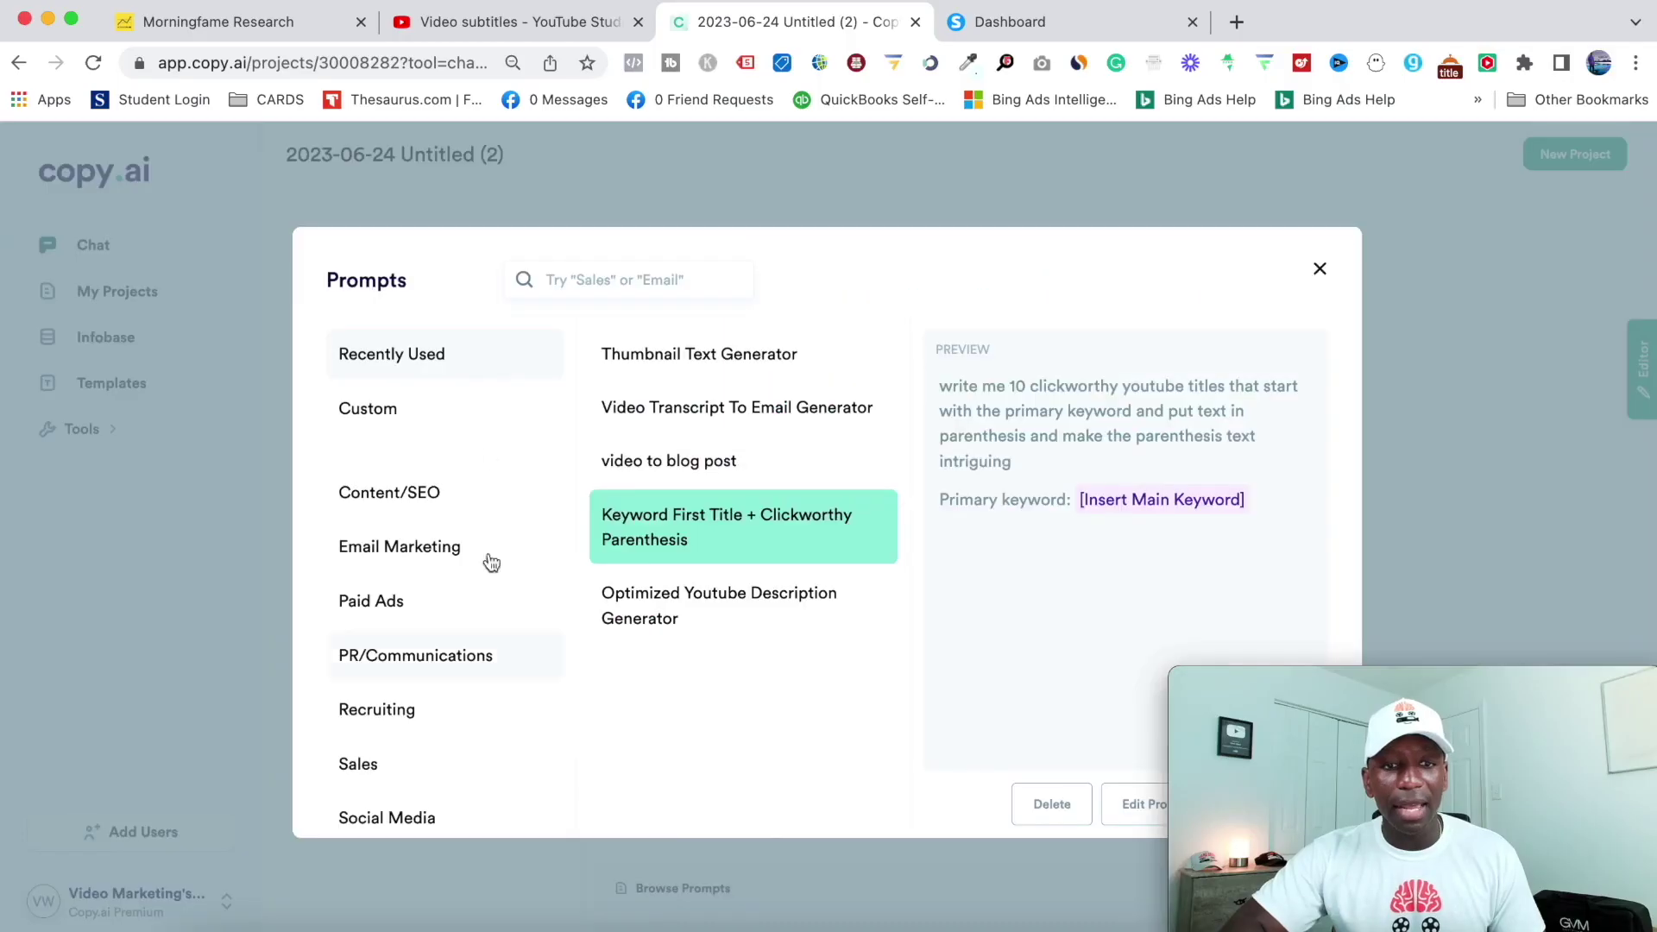
click(389, 412)
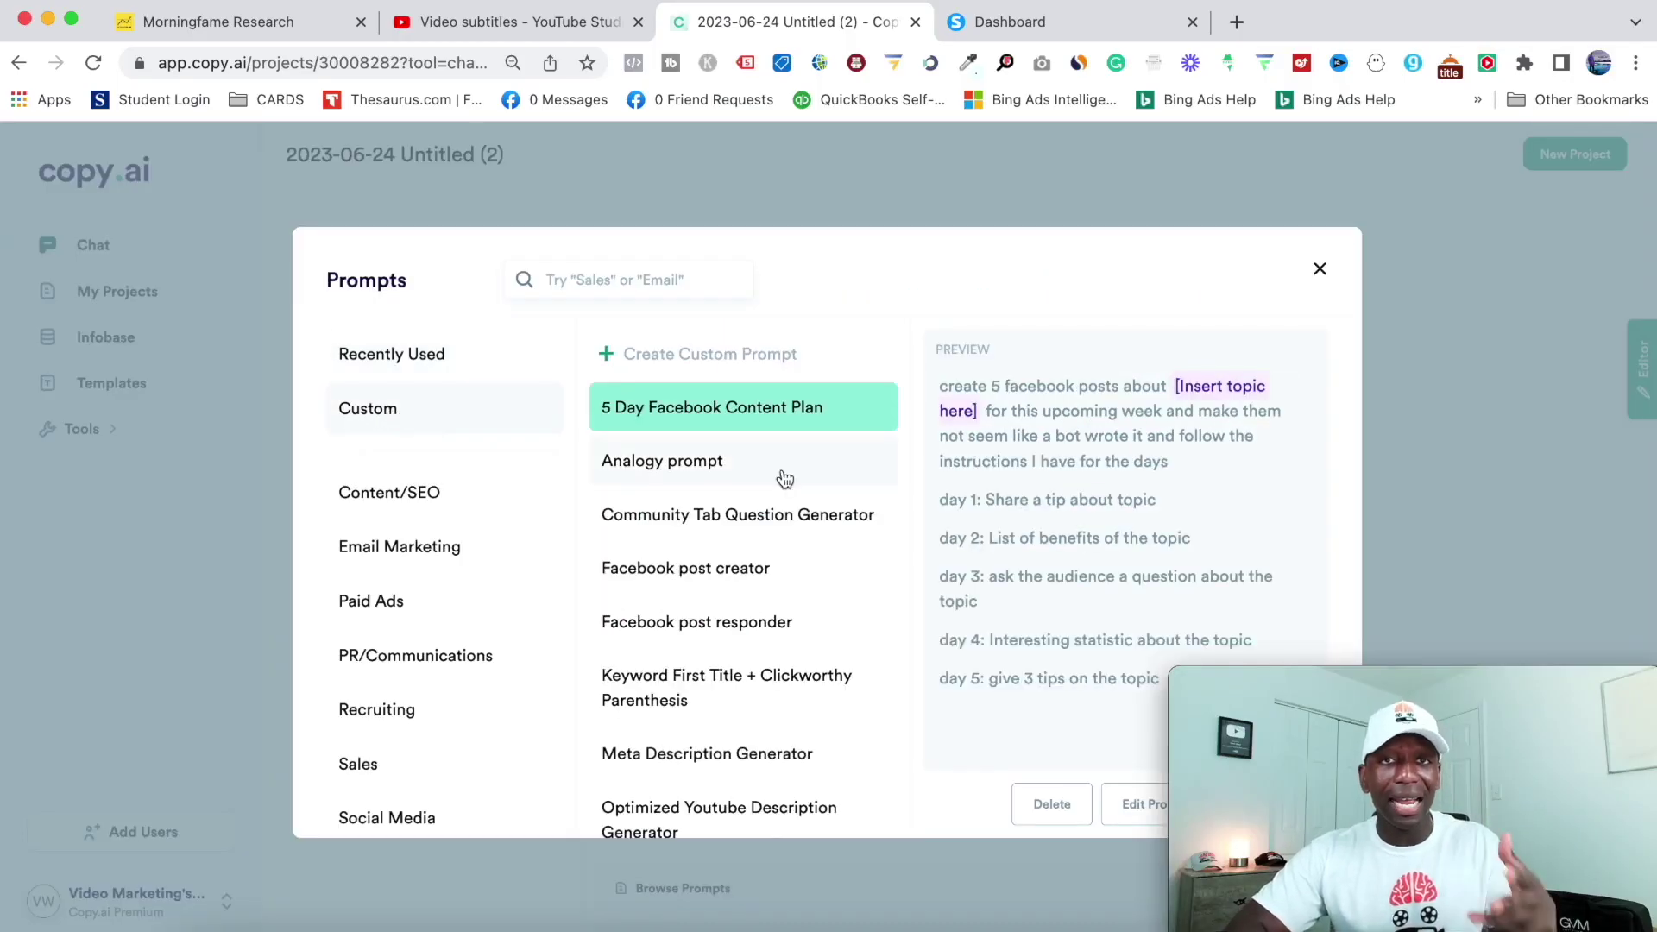
scroll(772, 570, down, 5)
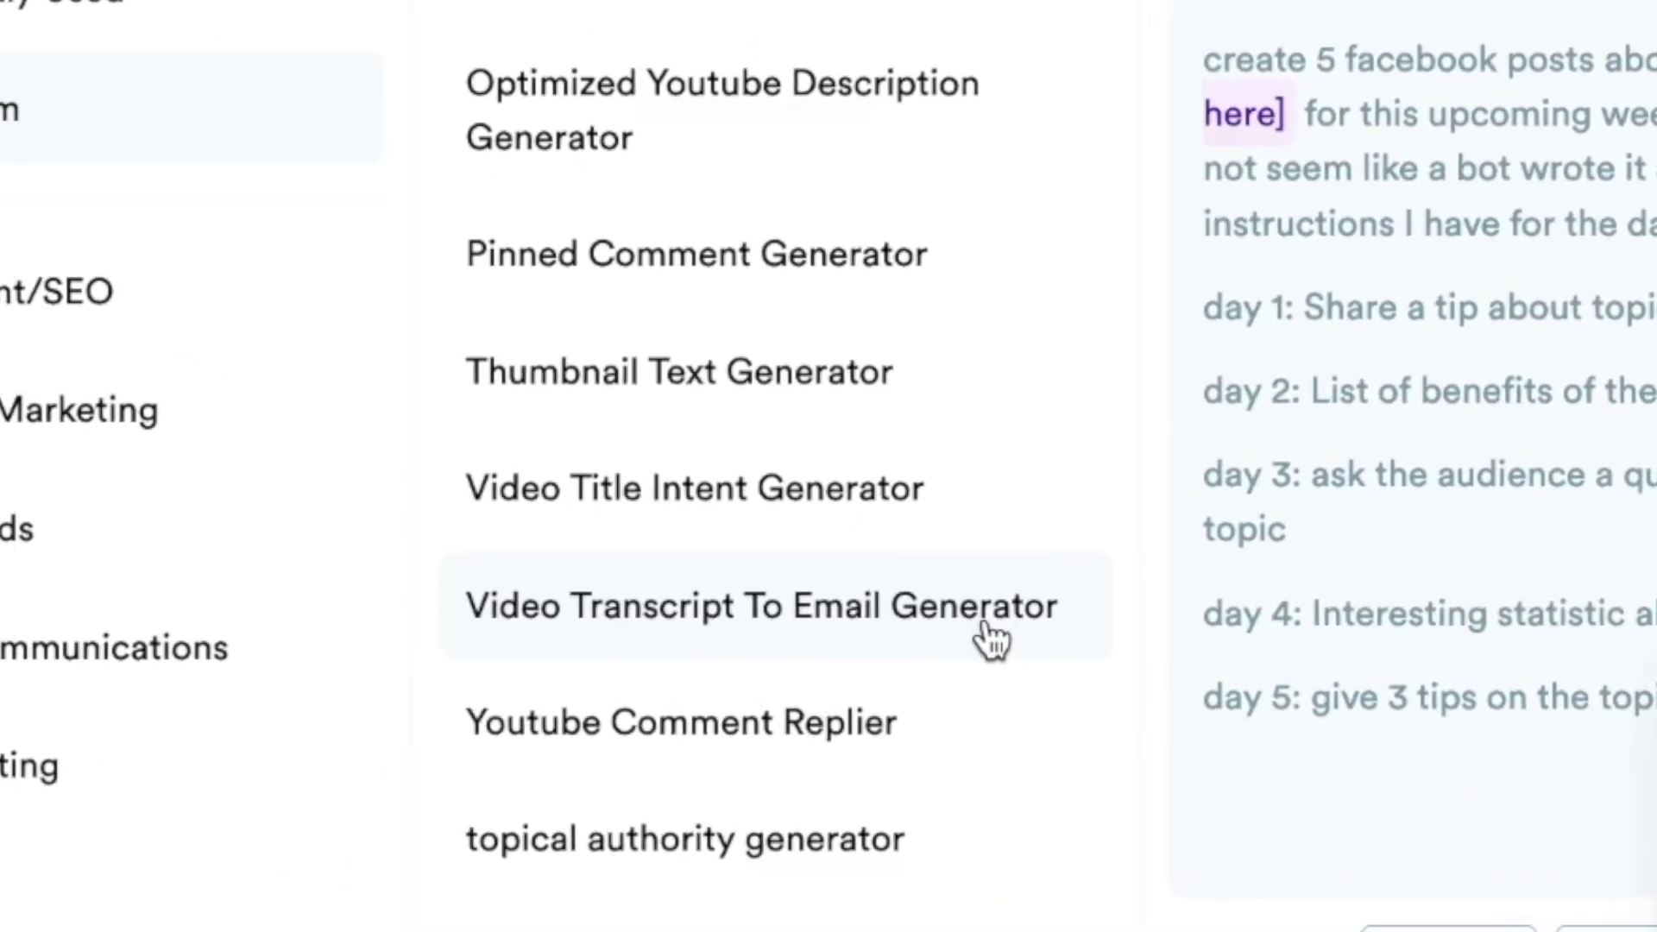
click(1006, 635)
mouse_move(1570, 705)
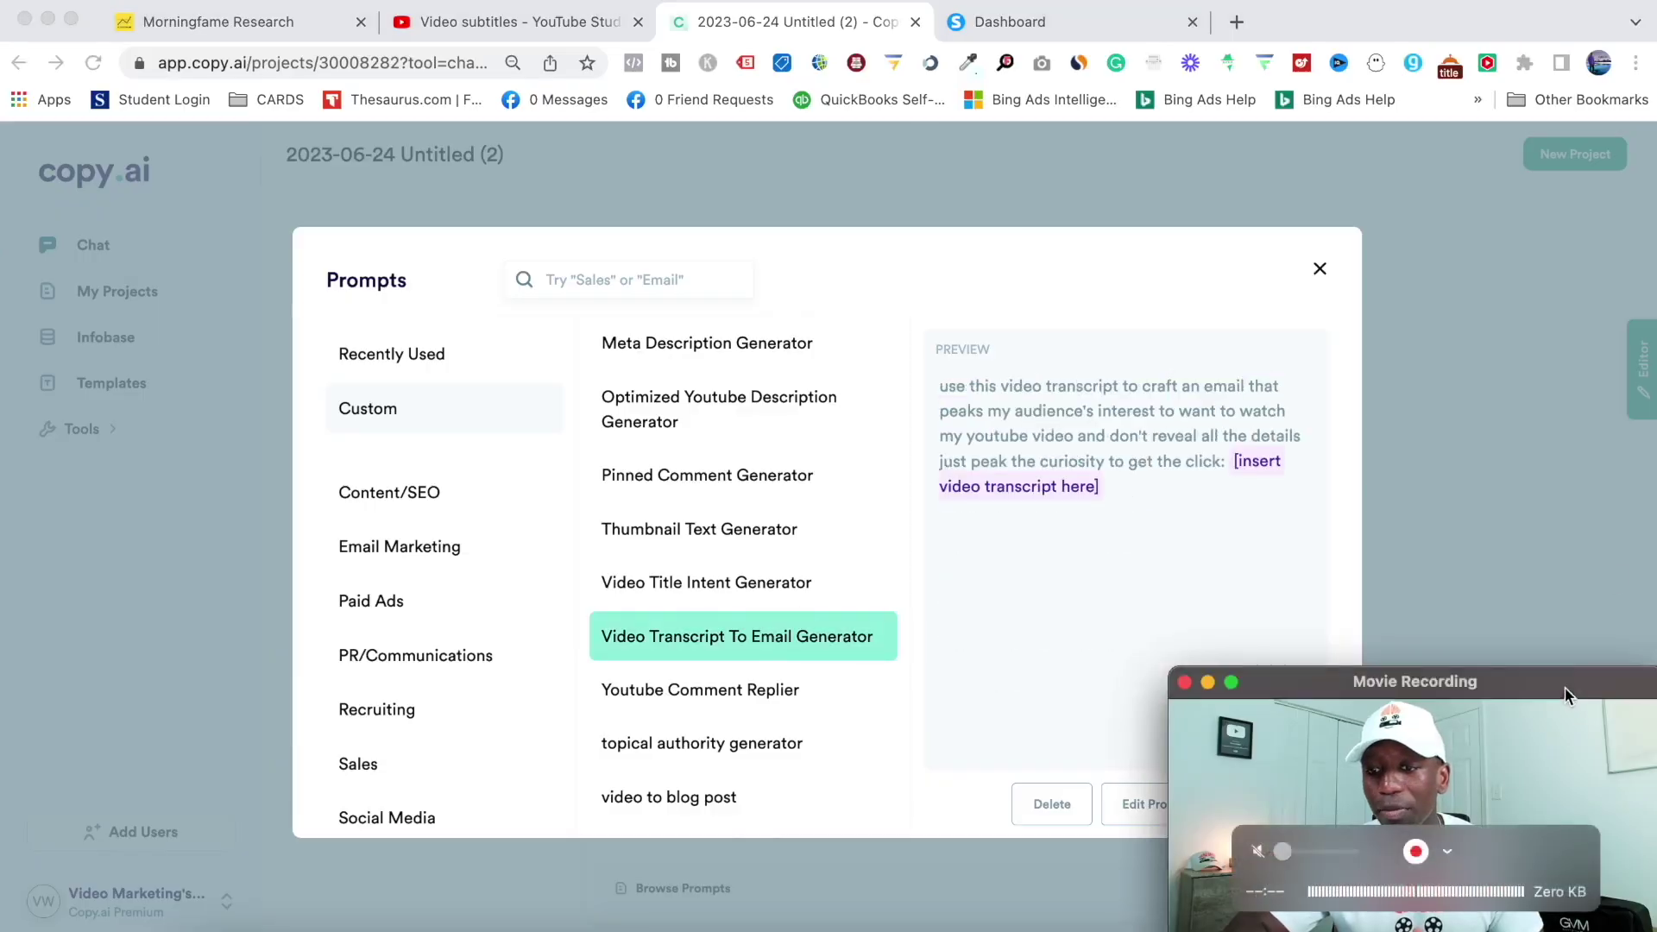
drag(1566, 687, 1562, 436)
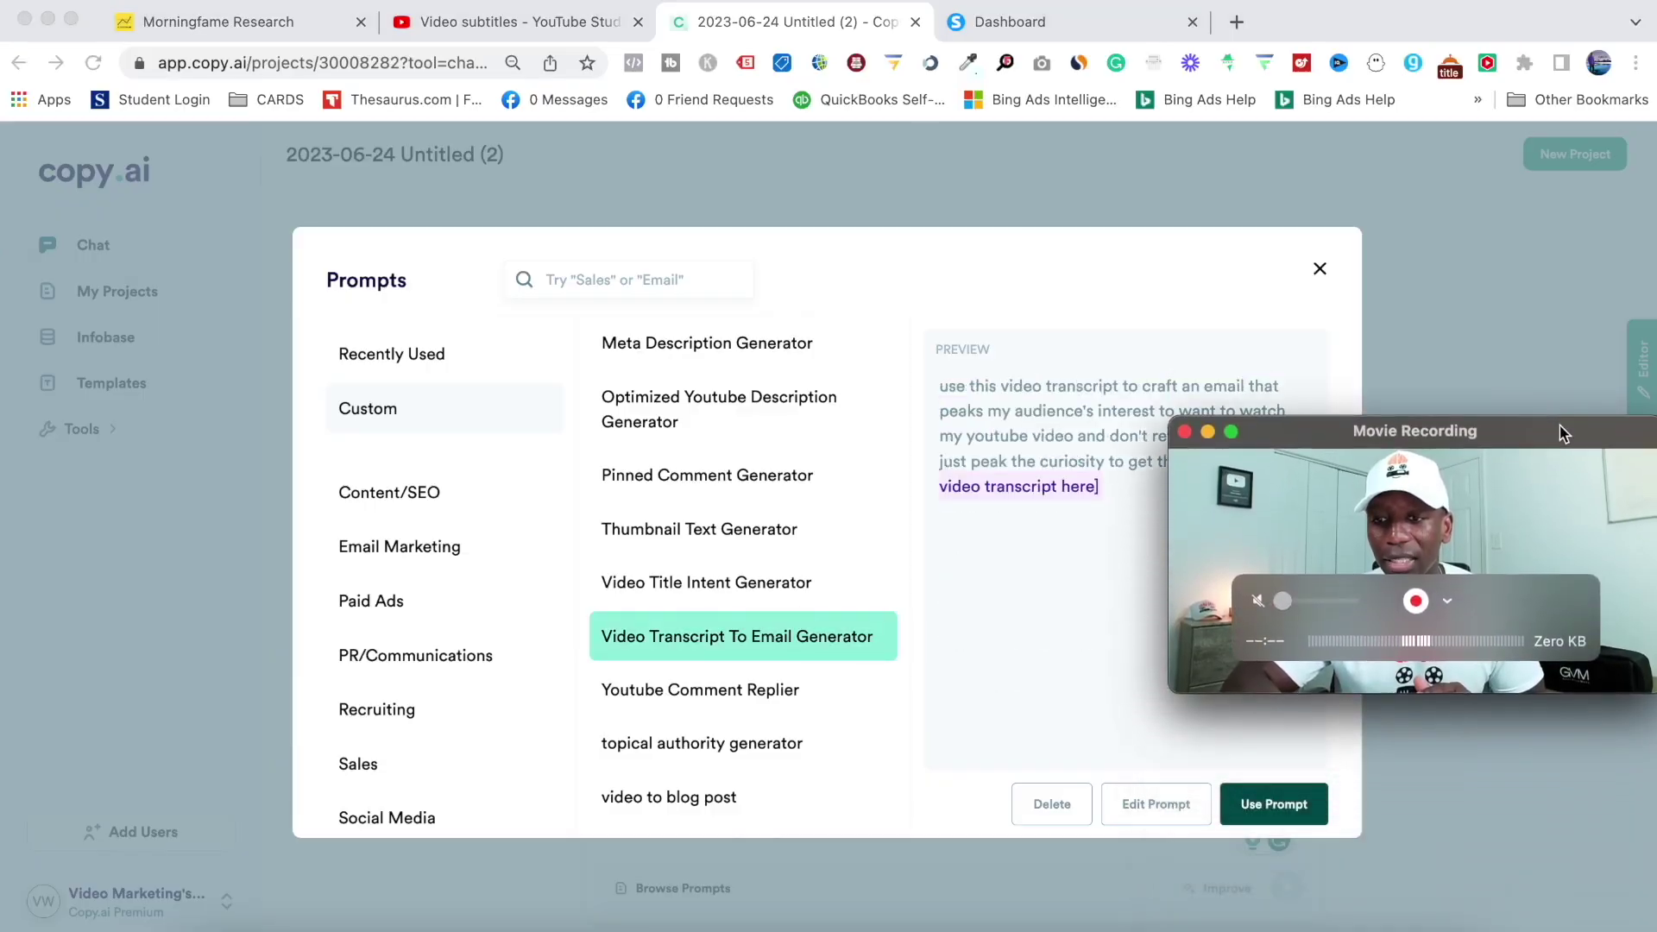
click(1306, 811)
Load the prompt and paste the copied transcript over its [insert video transcript here] placeholder
click(1306, 811)
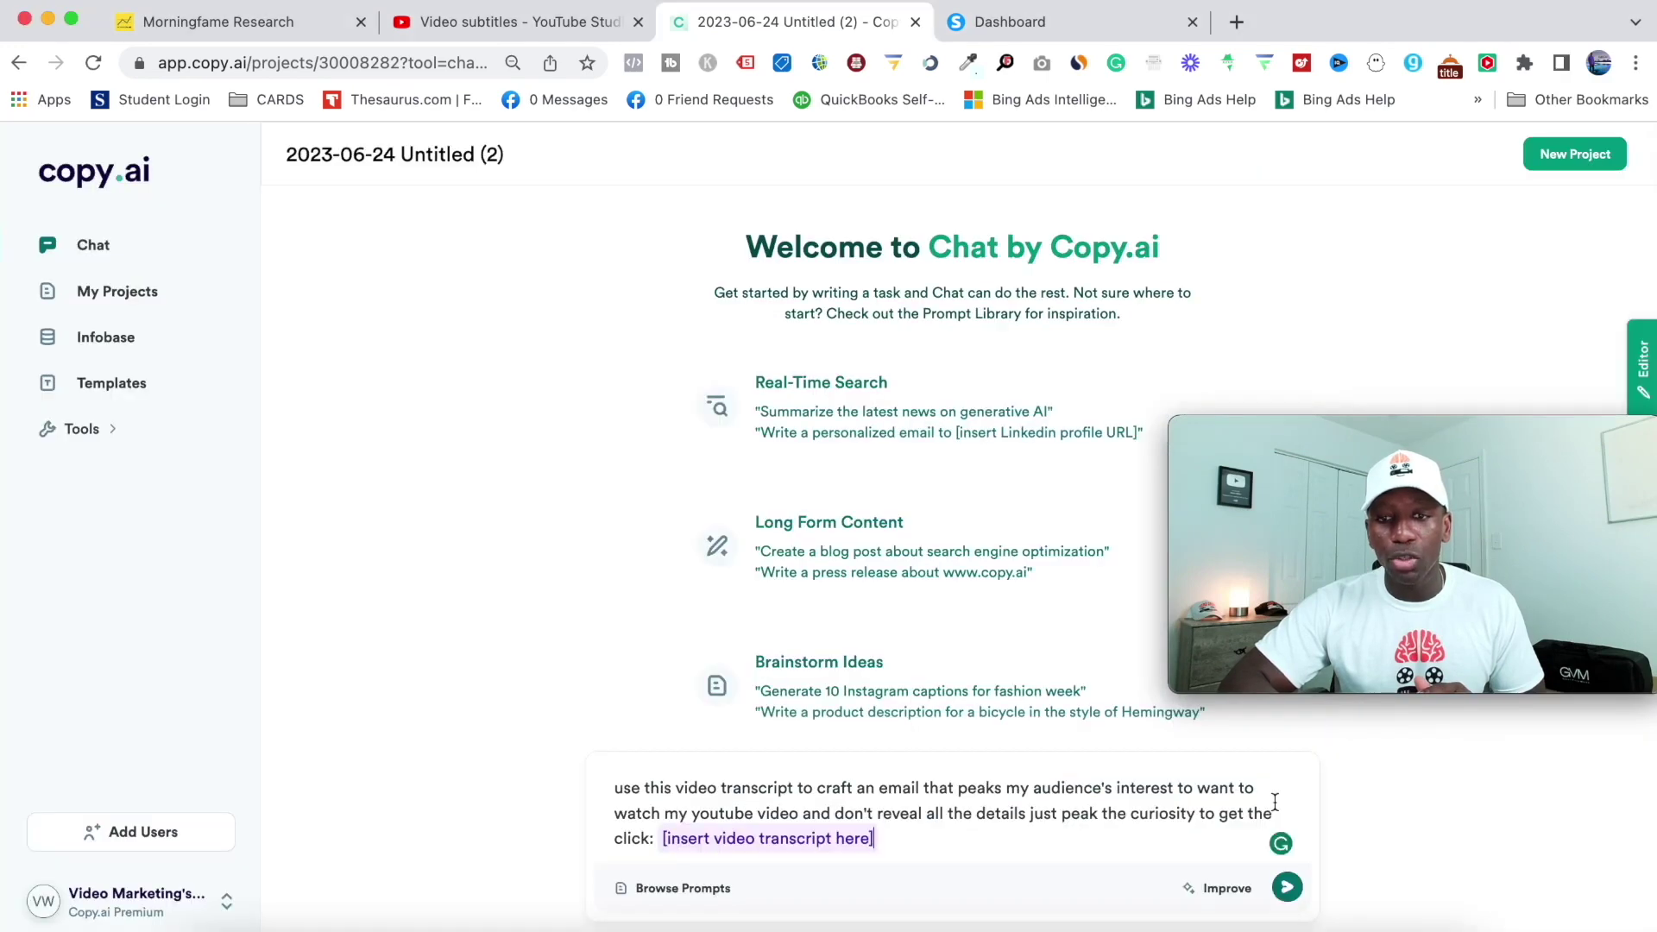
mouse_move(1472, 468)
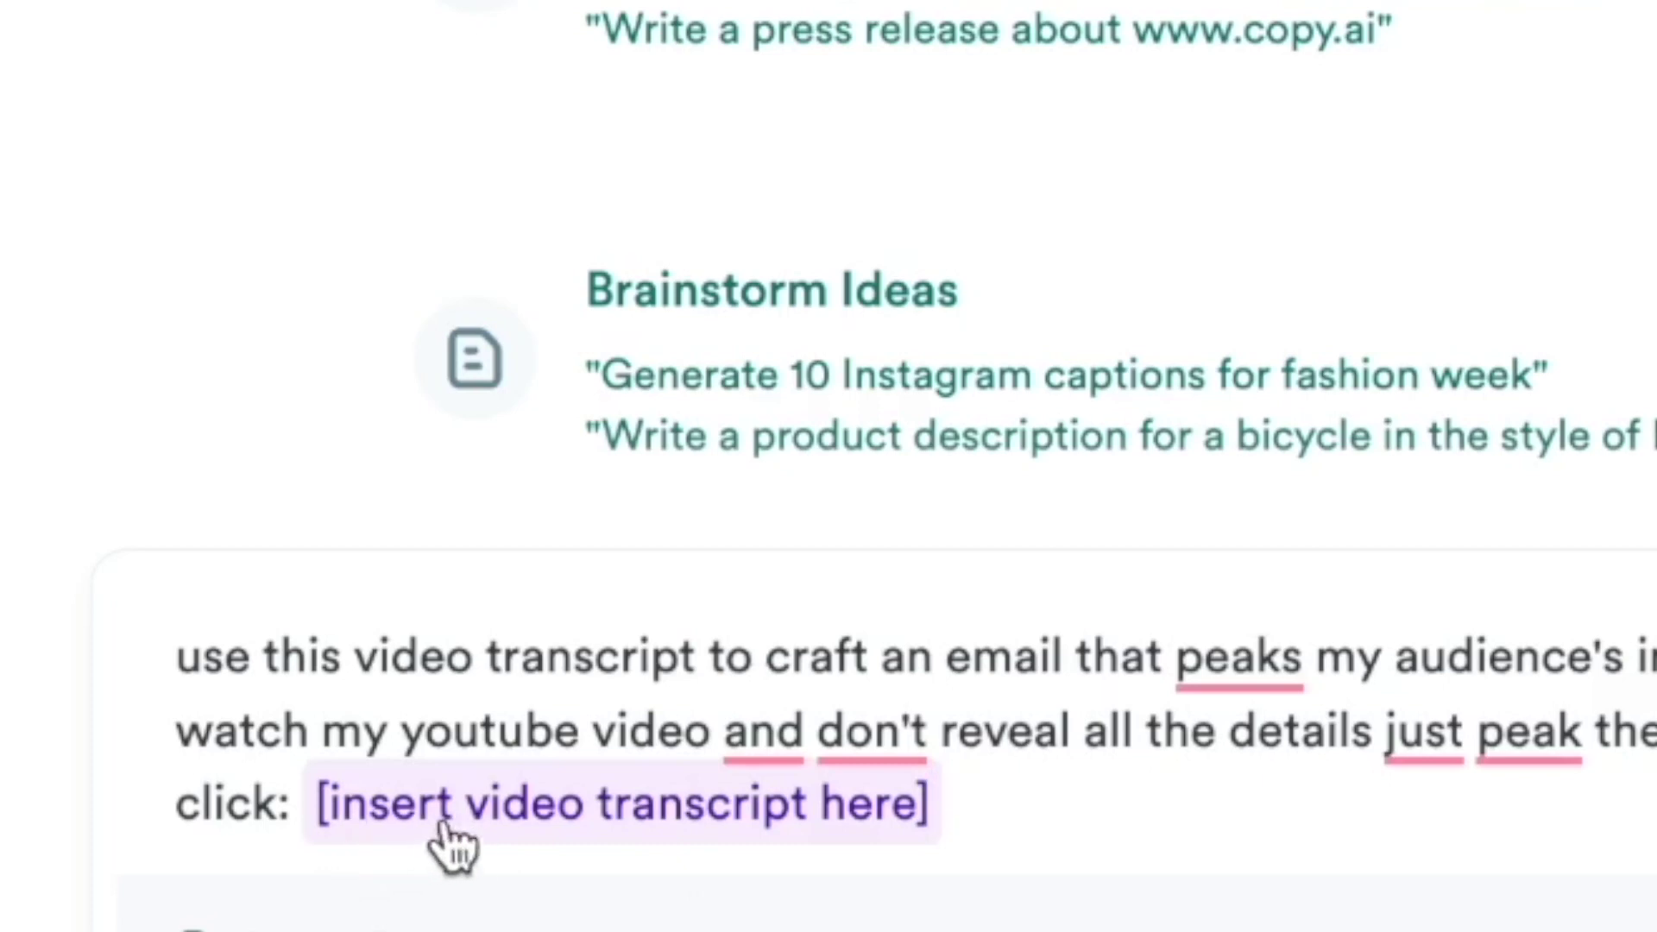
click(666, 821)
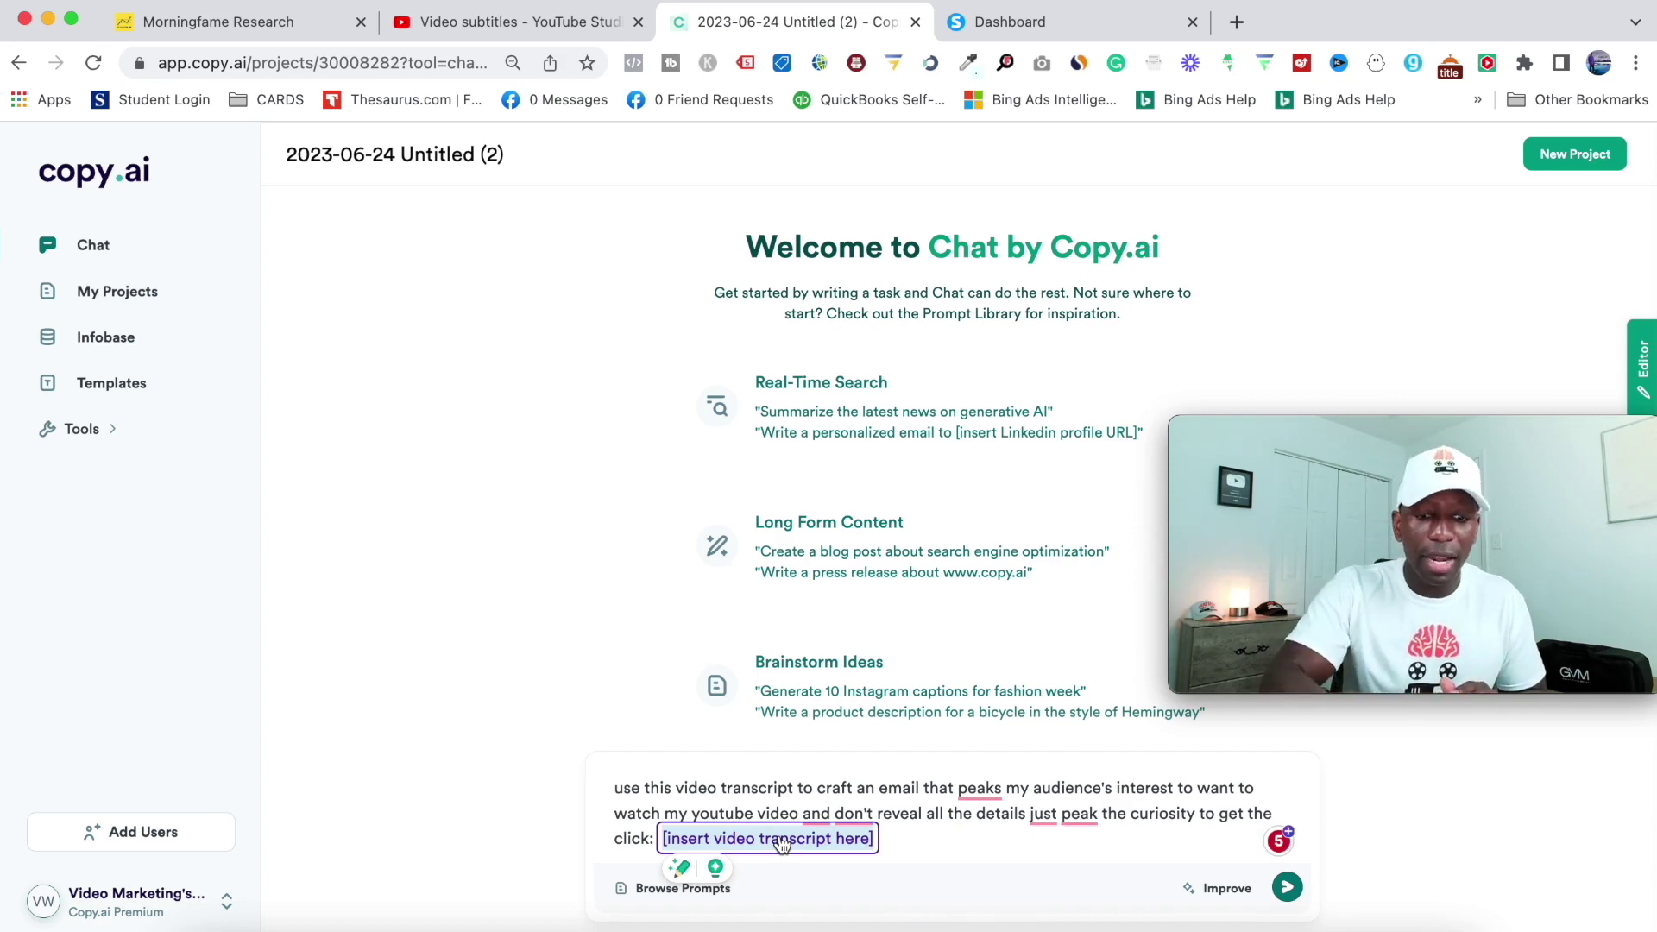
key(super+v)
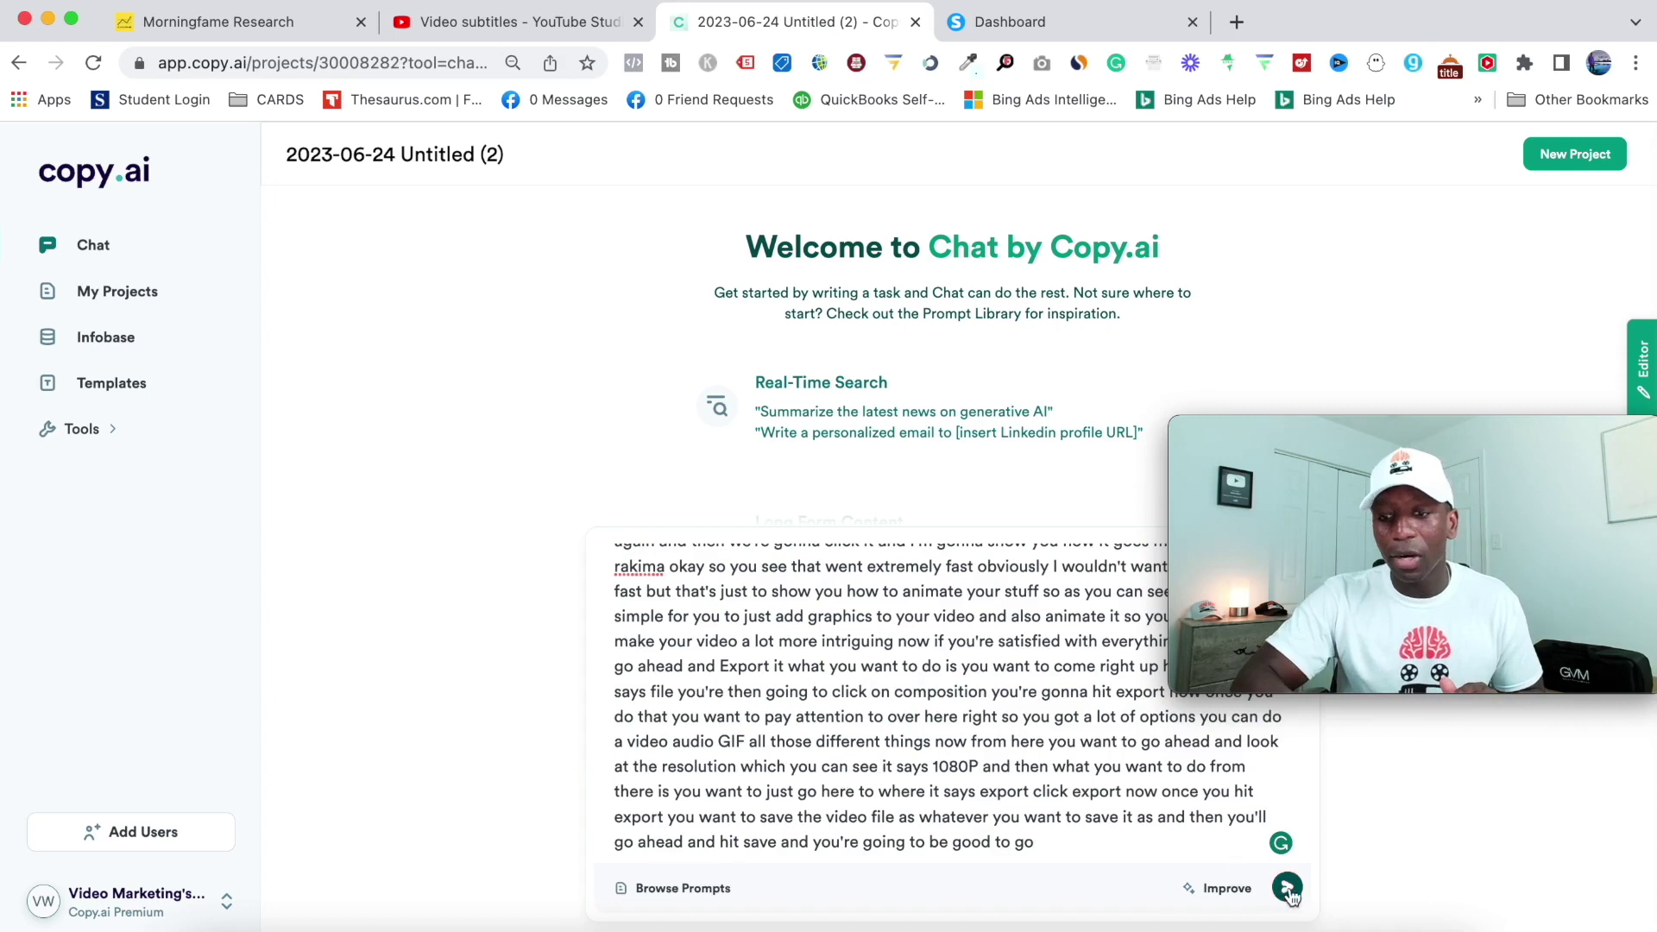
Send the transcript prompt and scroll through the generated 'Skyrocket Your Audience Retention' email
click(1287, 889)
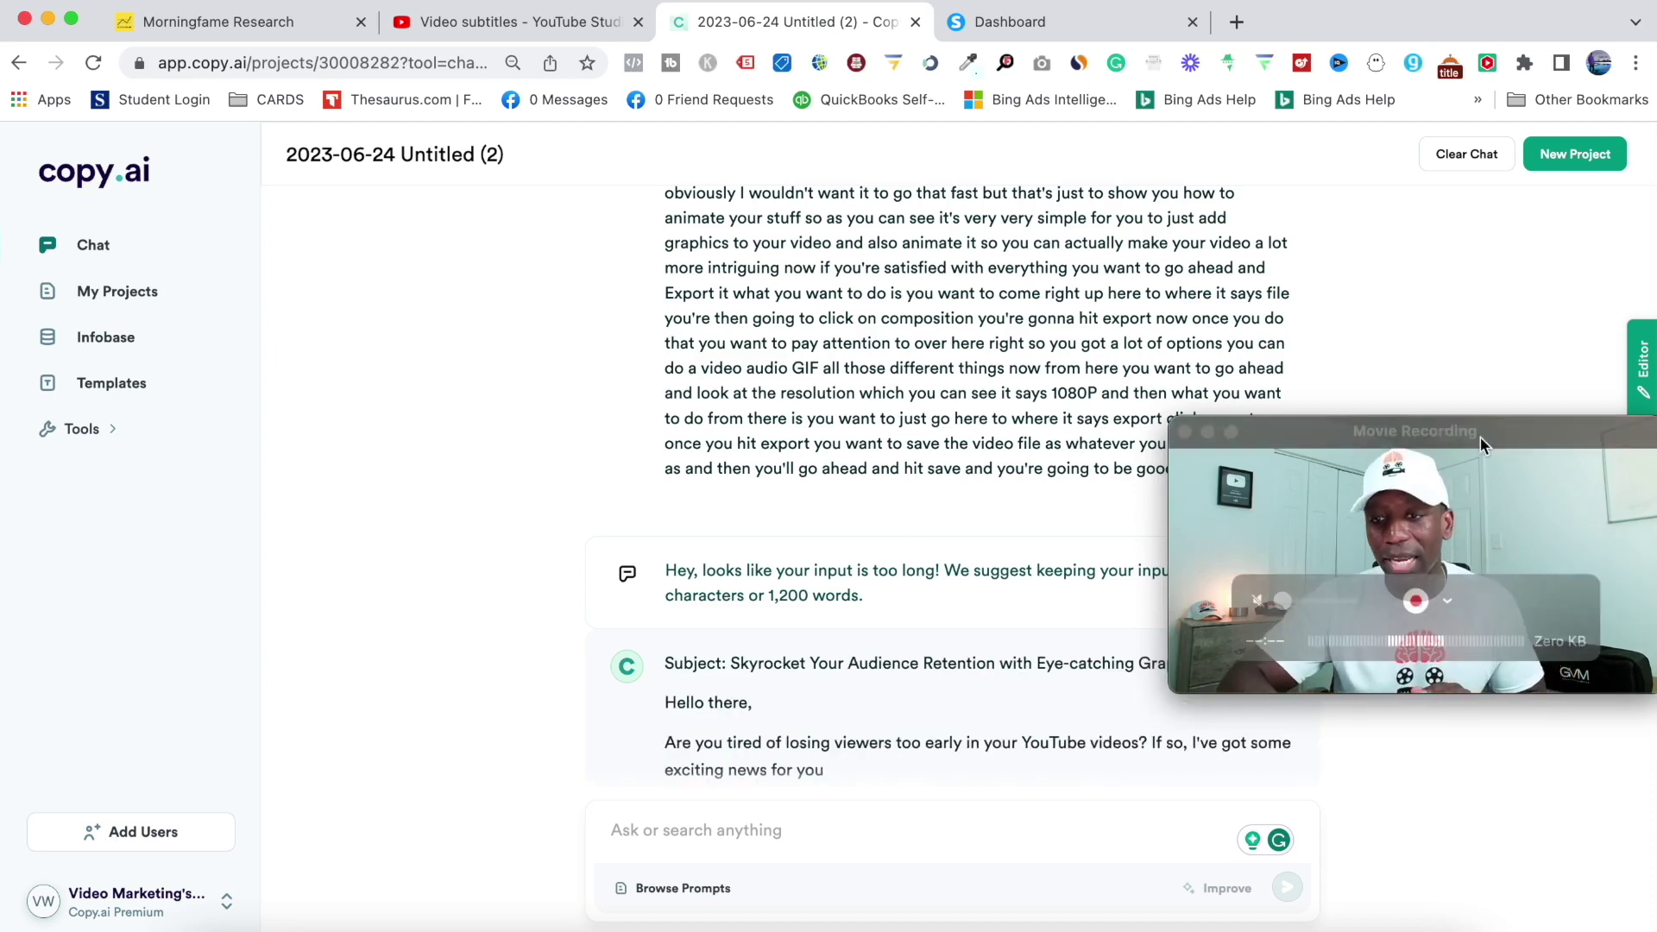
click(1510, 444)
drag(1510, 444, 1498, 258)
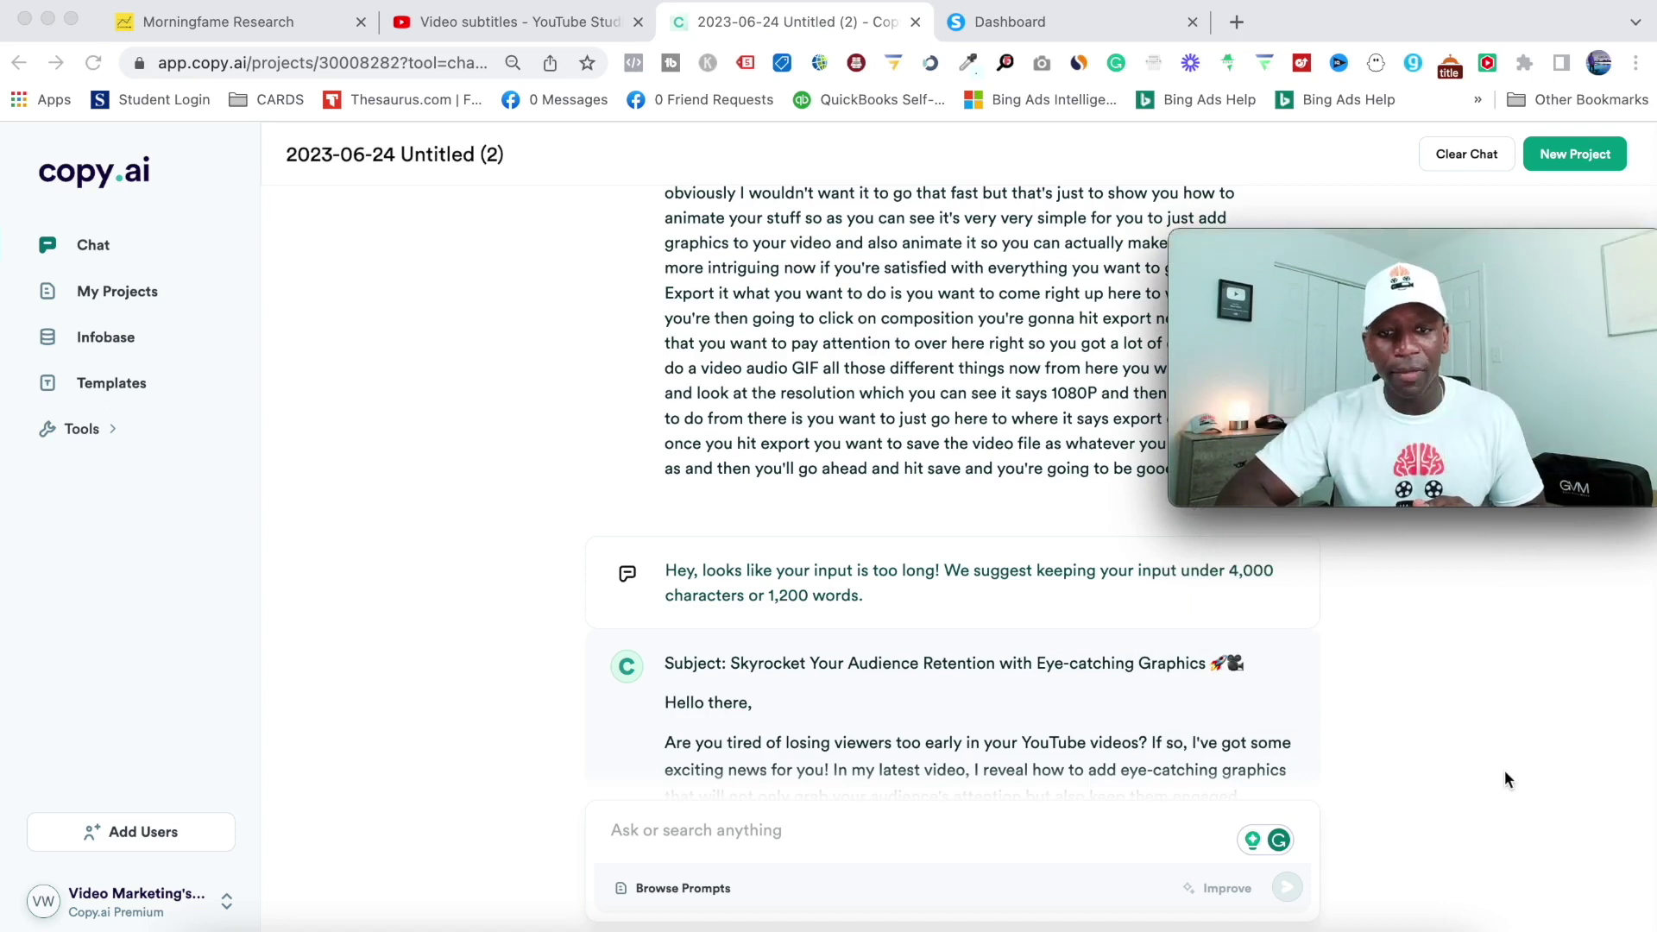
scroll(1062, 710, down, 2)
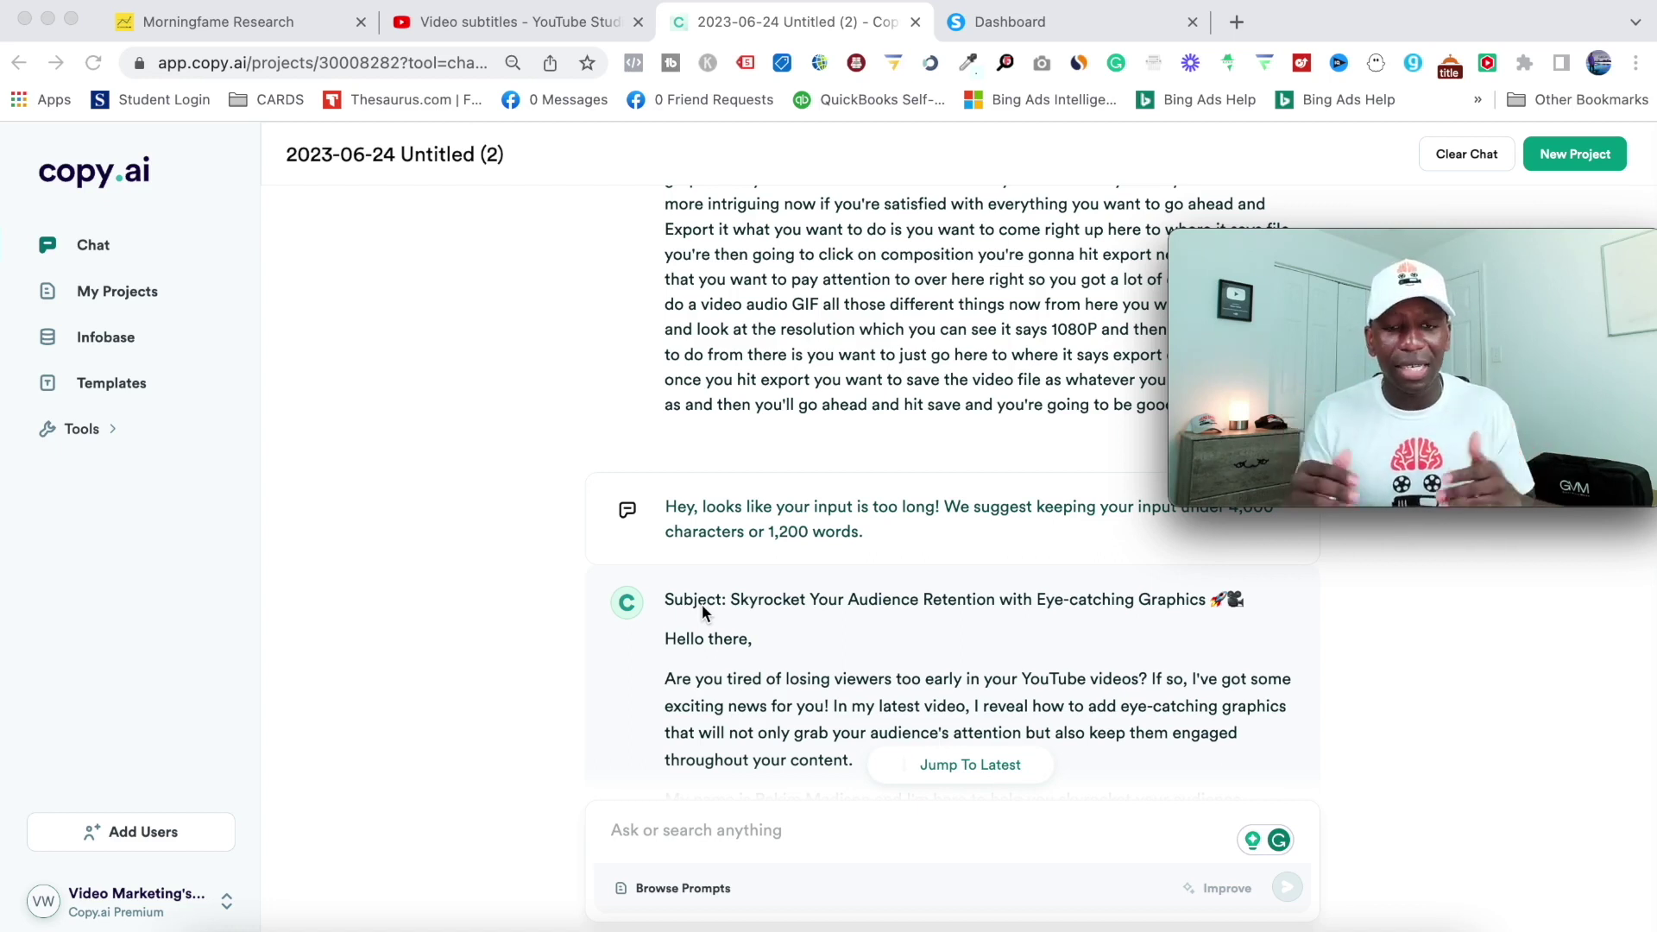
scroll(702, 604, down, 3)
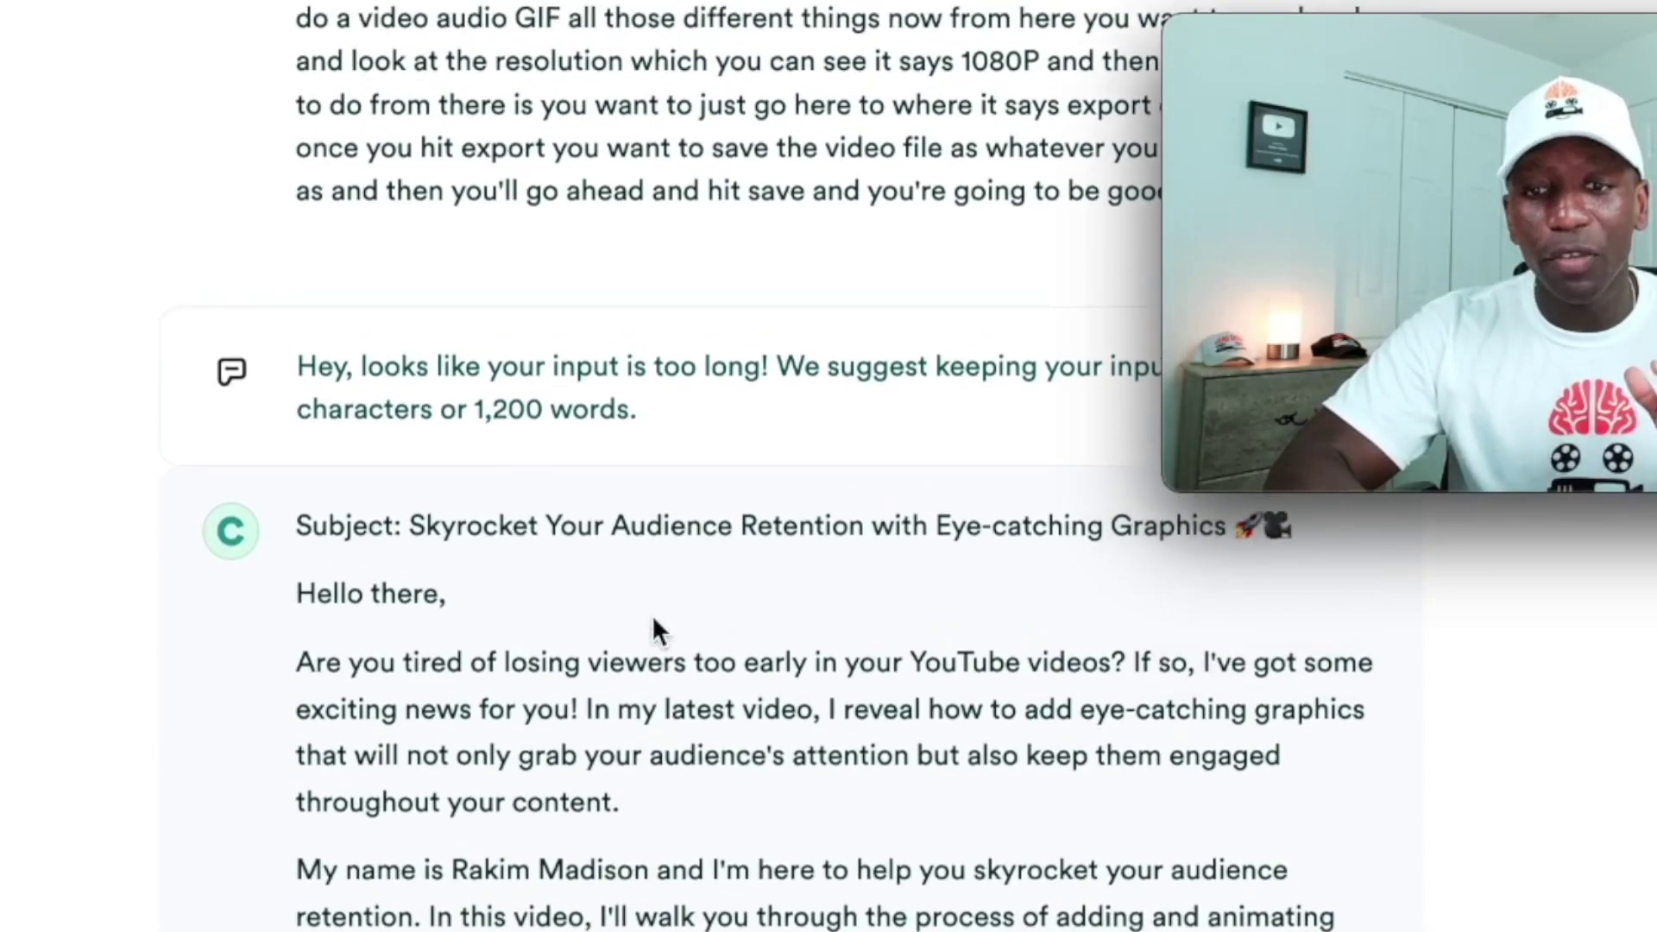
scroll(653, 618, up, 1)
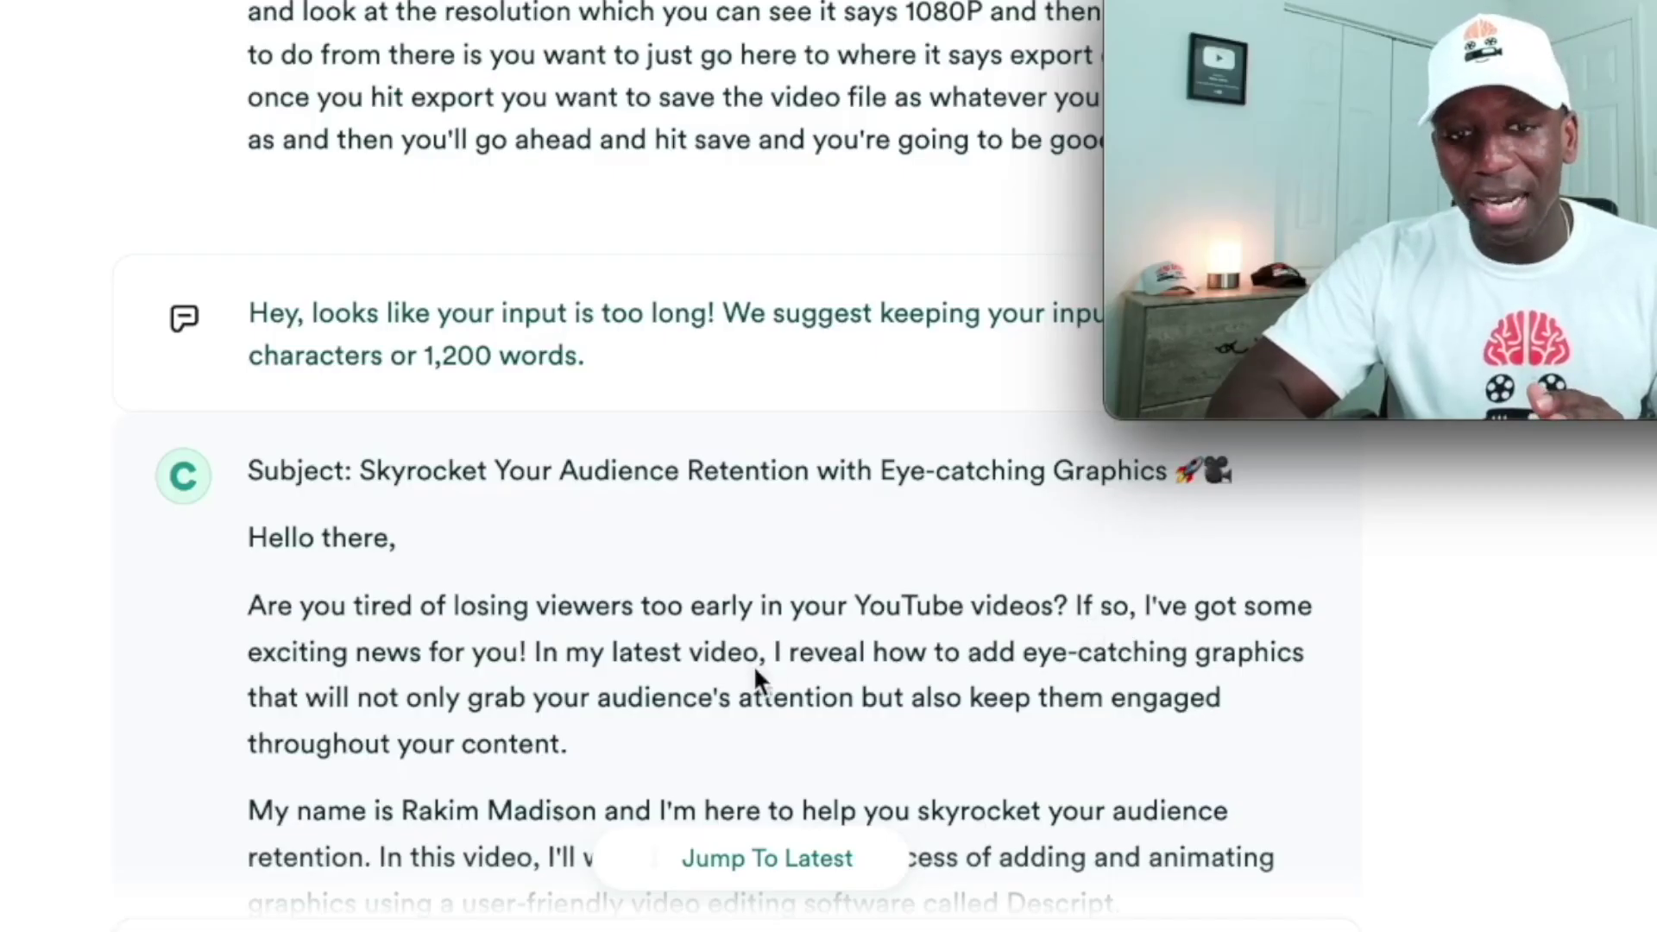
scroll(776, 660, down, 2)
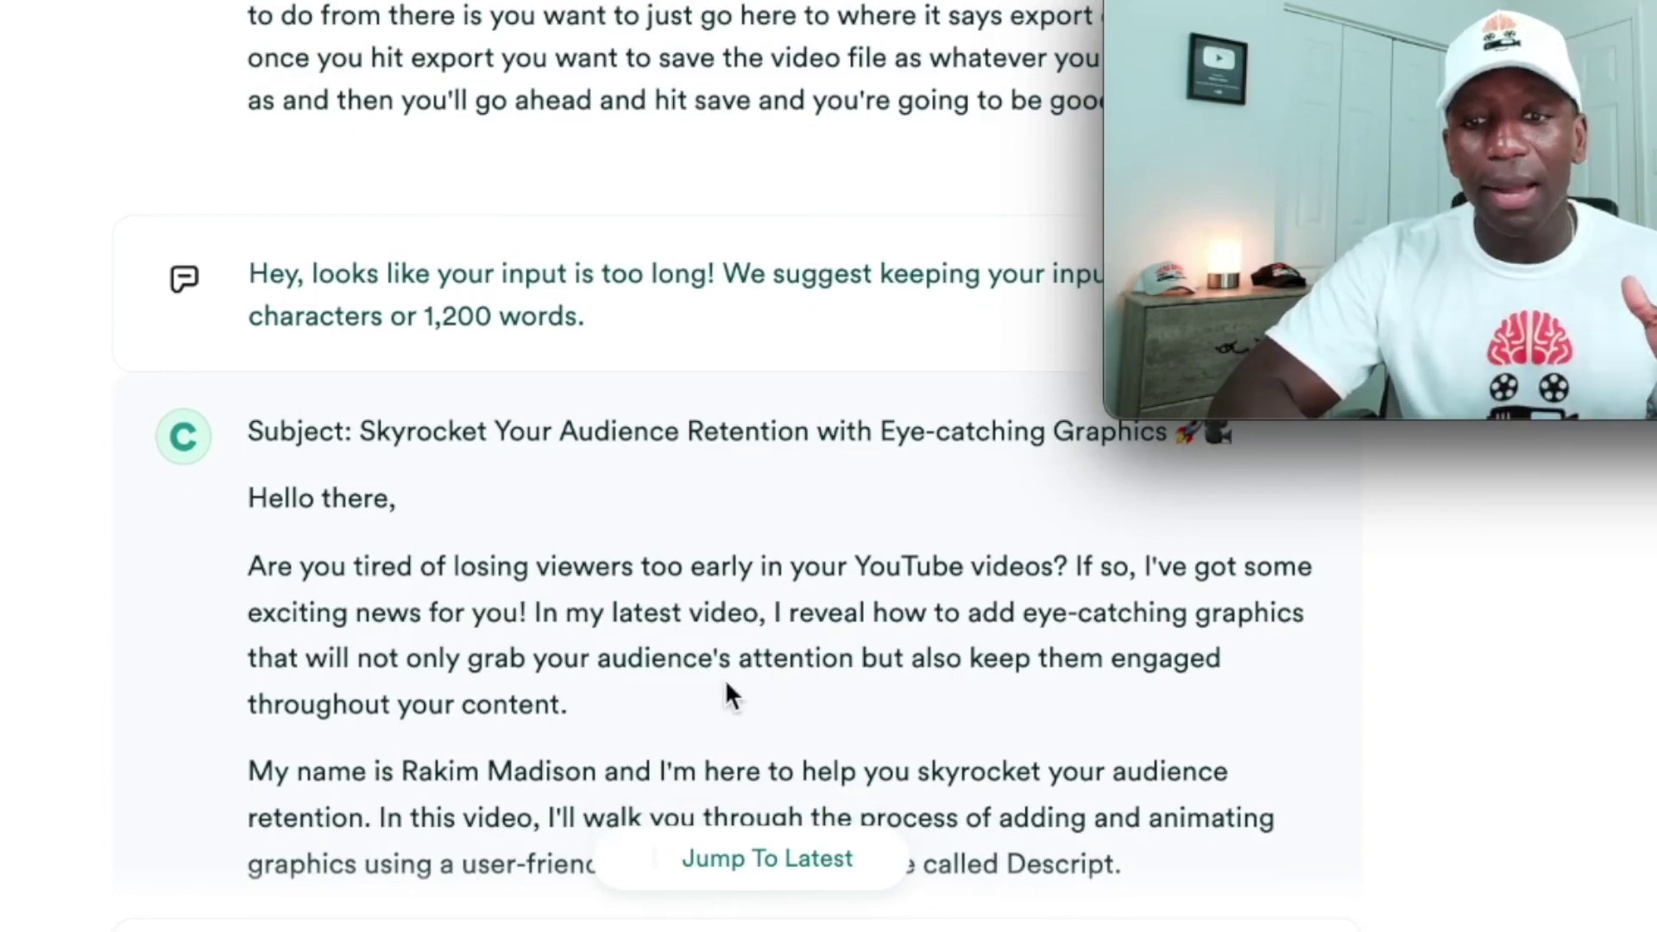
scroll(726, 688, down, 1)
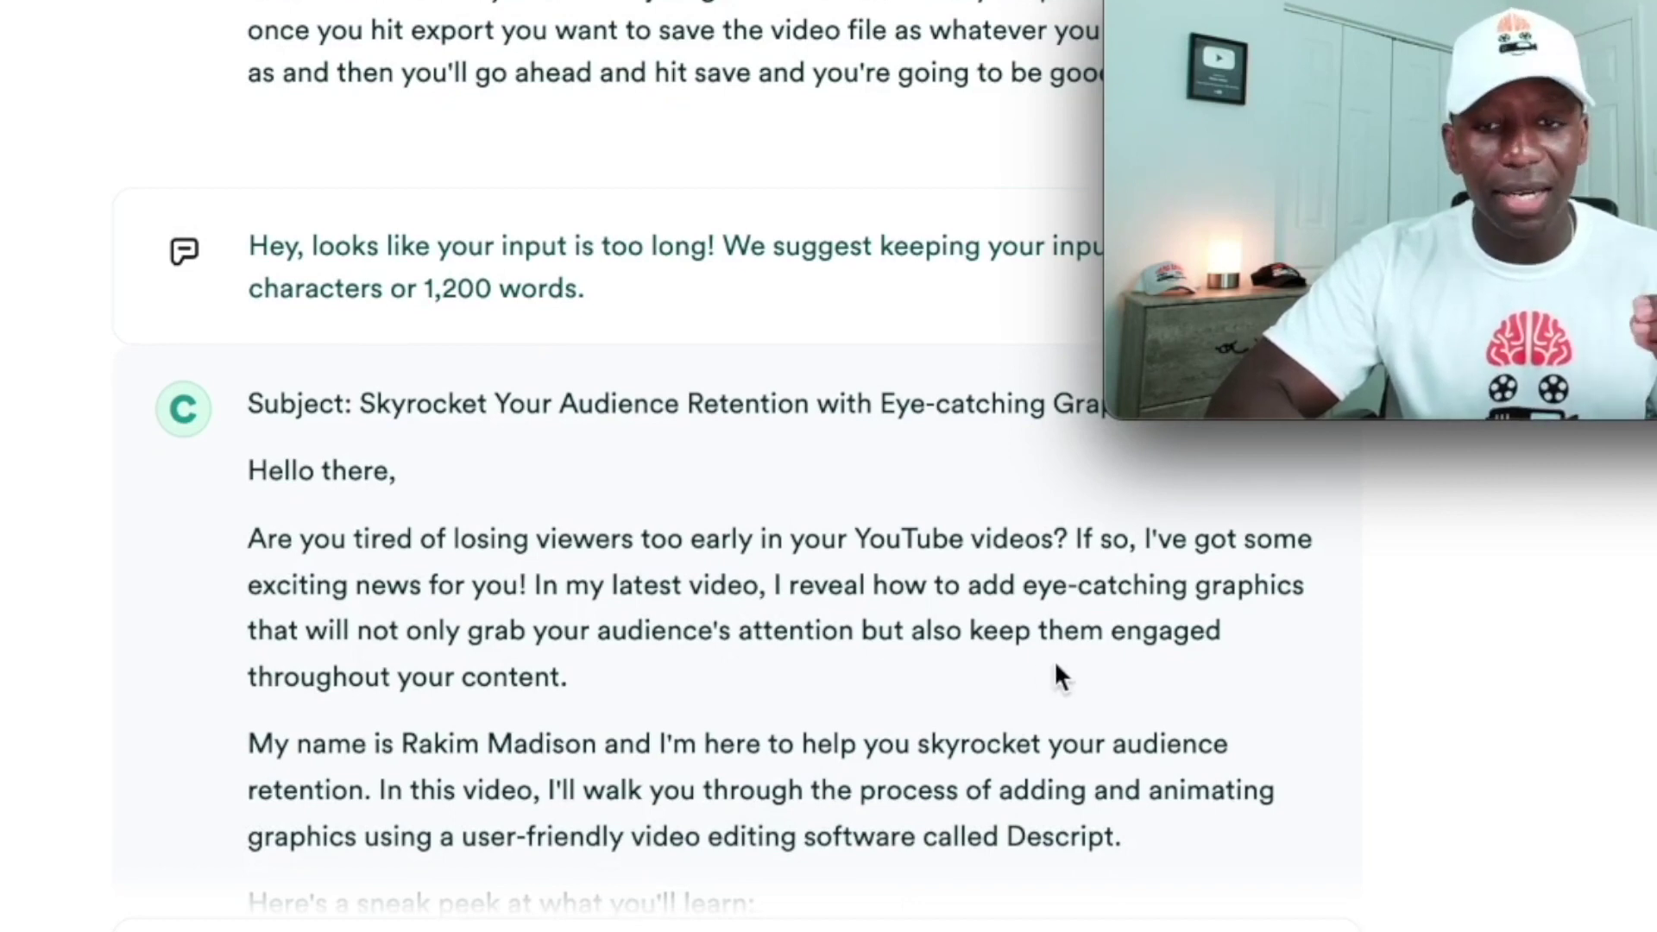
scroll(1055, 664, down, 5)
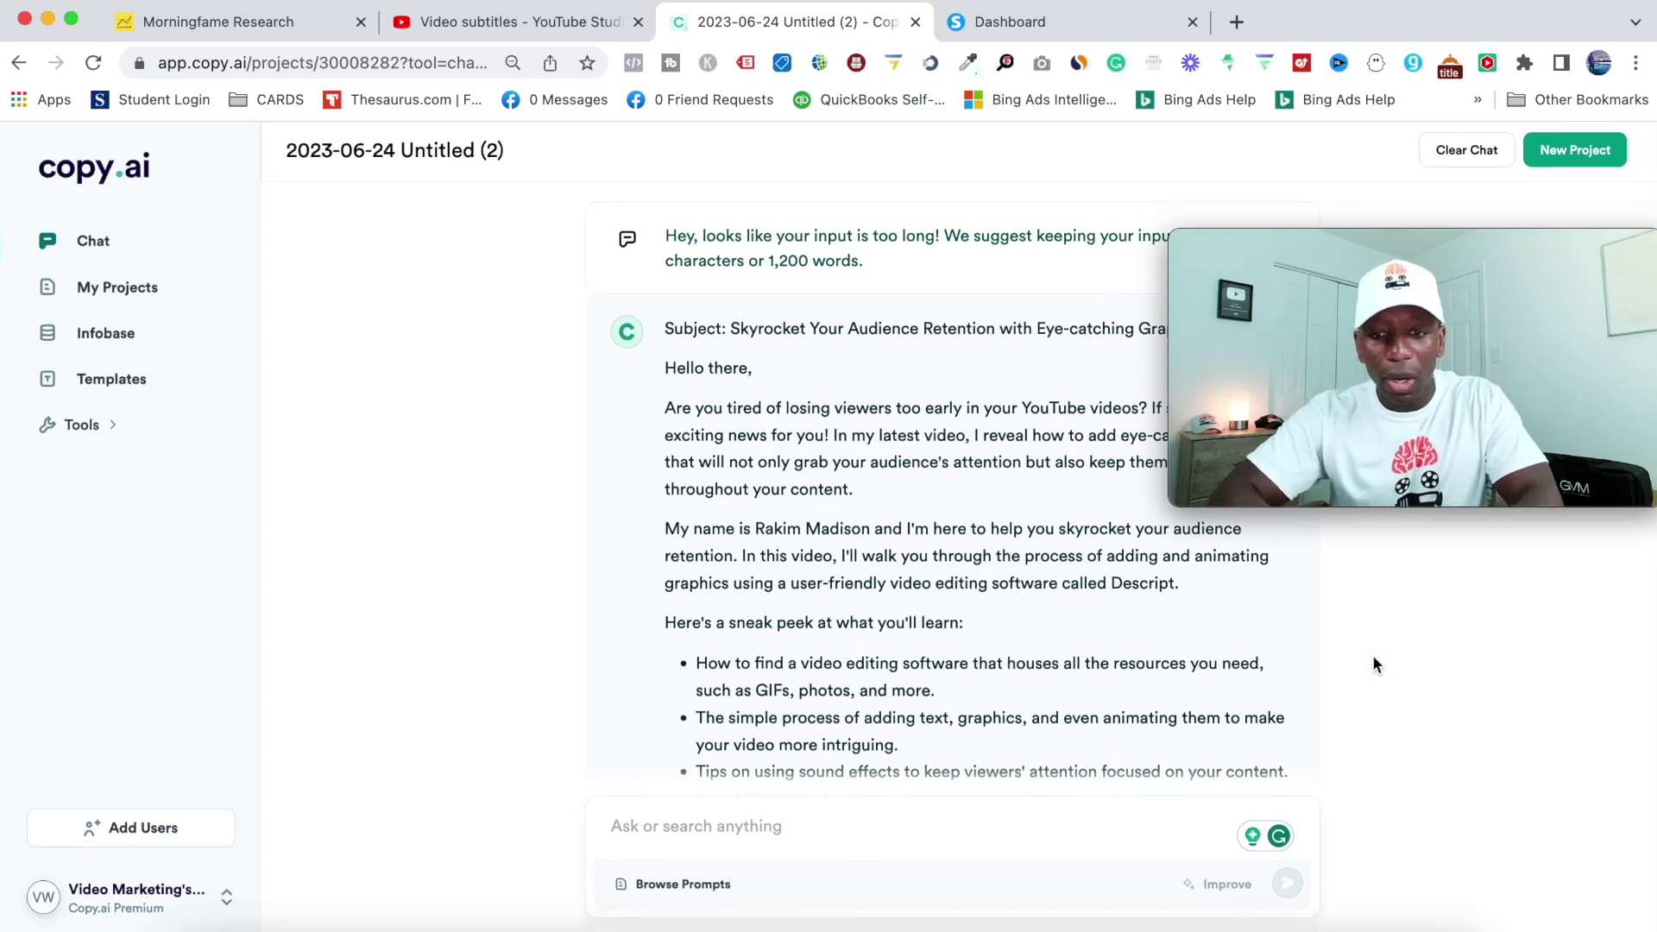
scroll(1221, 661, down, 5)
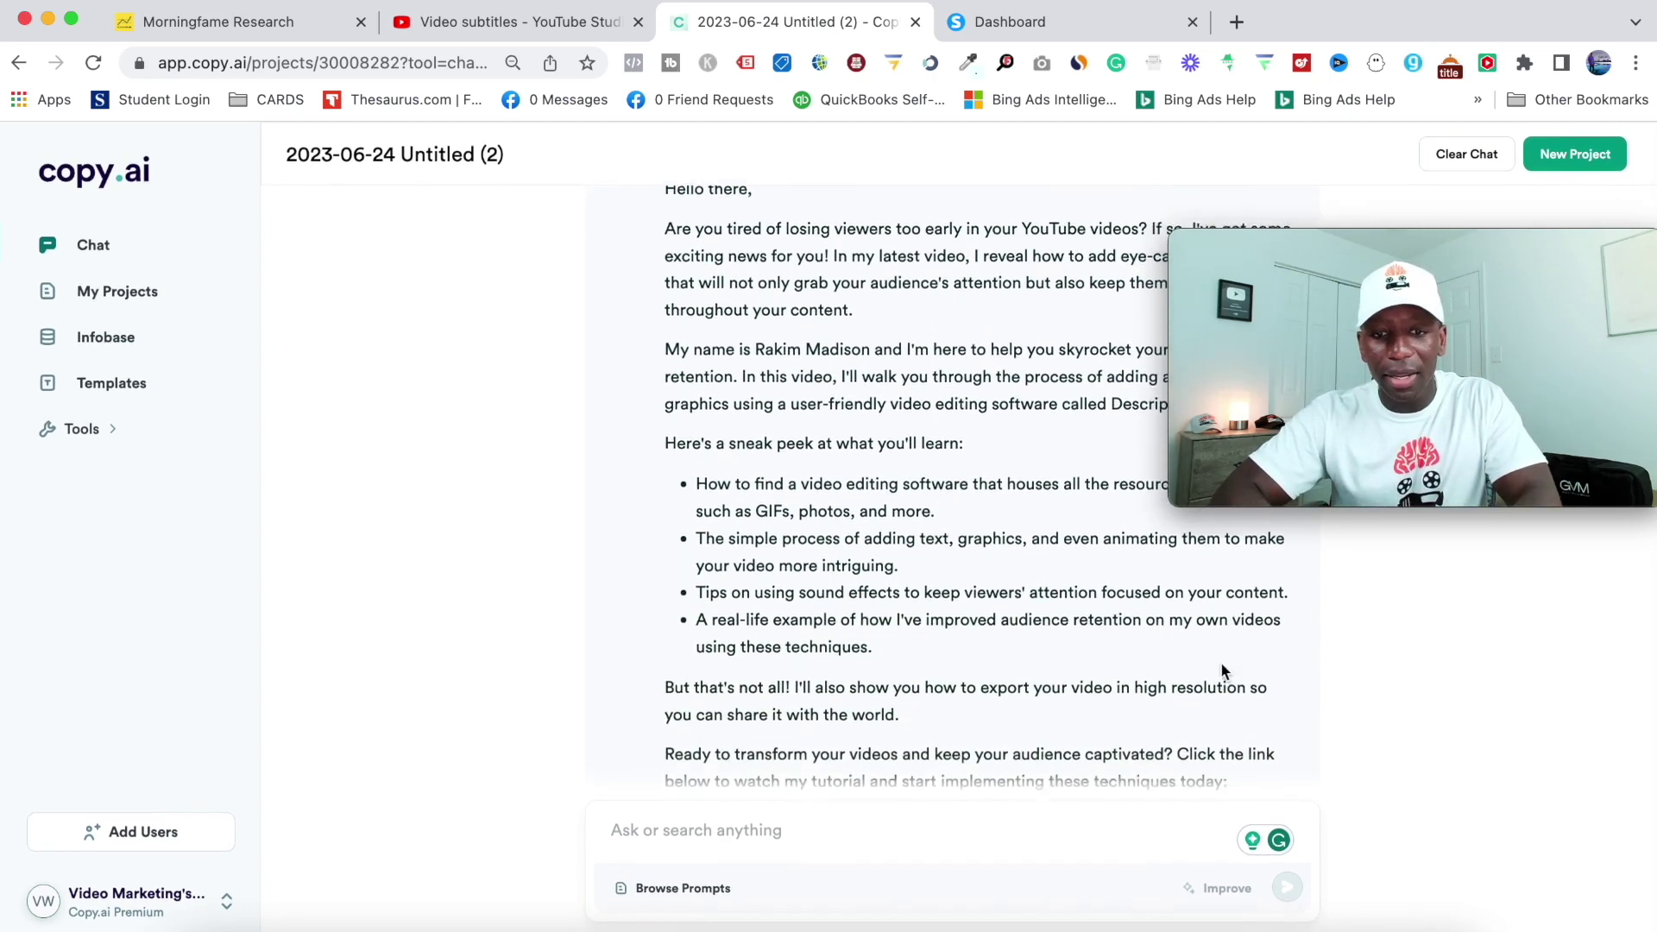
Ask Copy.ai to 'add more curiosity' to the generated email
scroll(1223, 670, down, 2)
text(add)
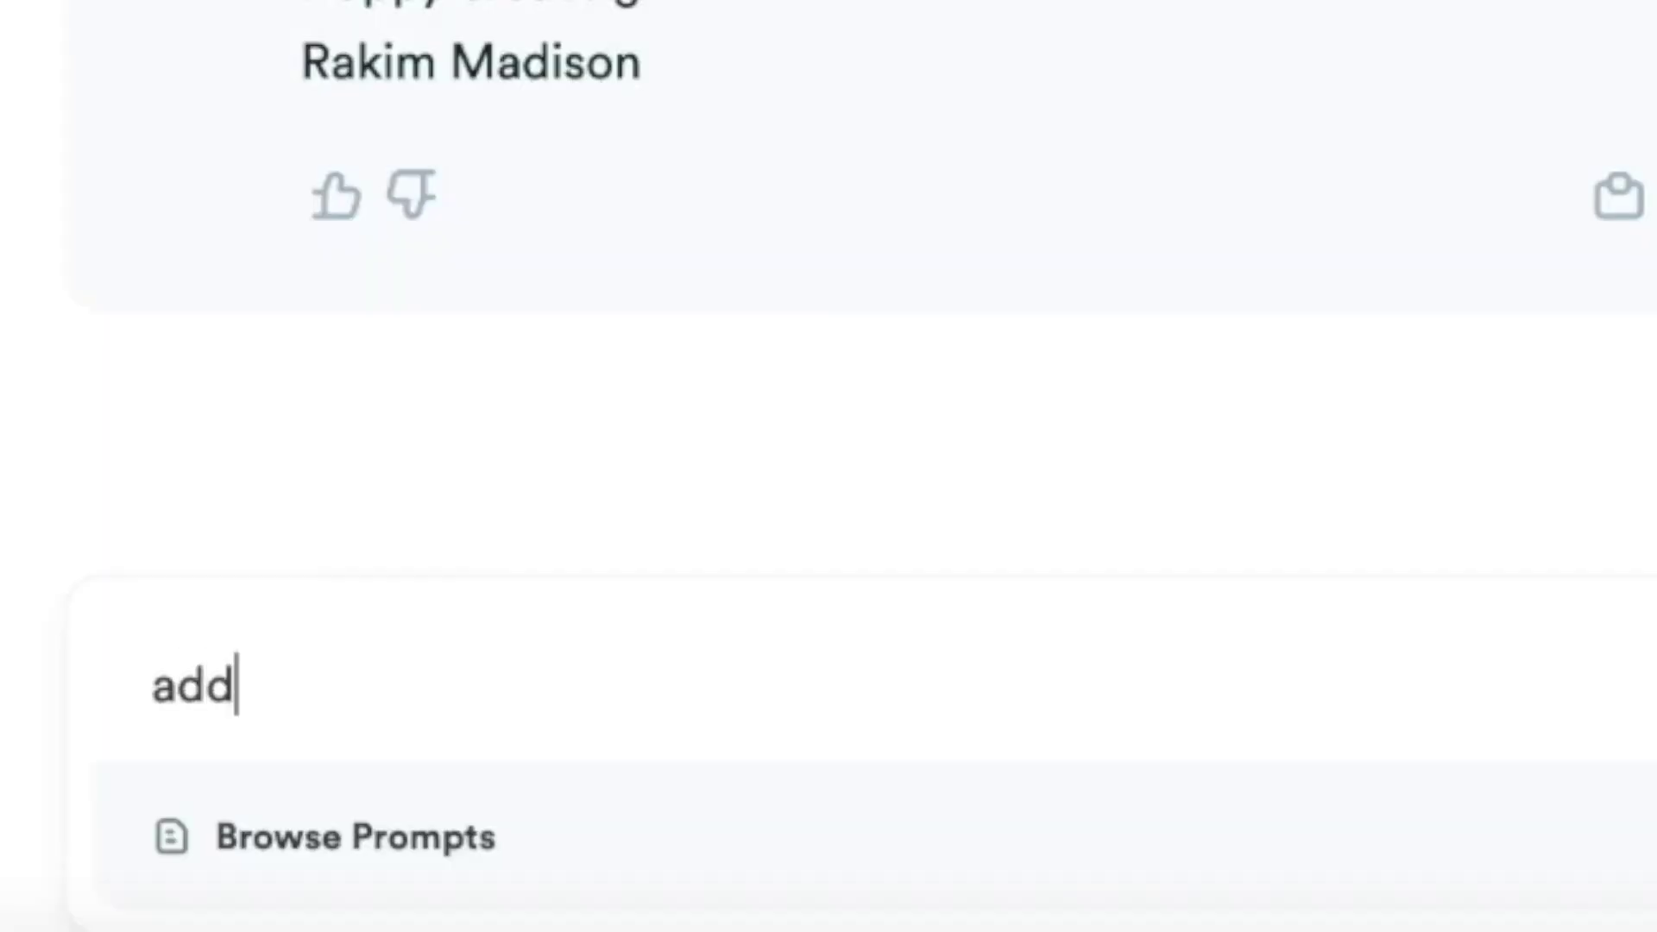
text( more curiosity)
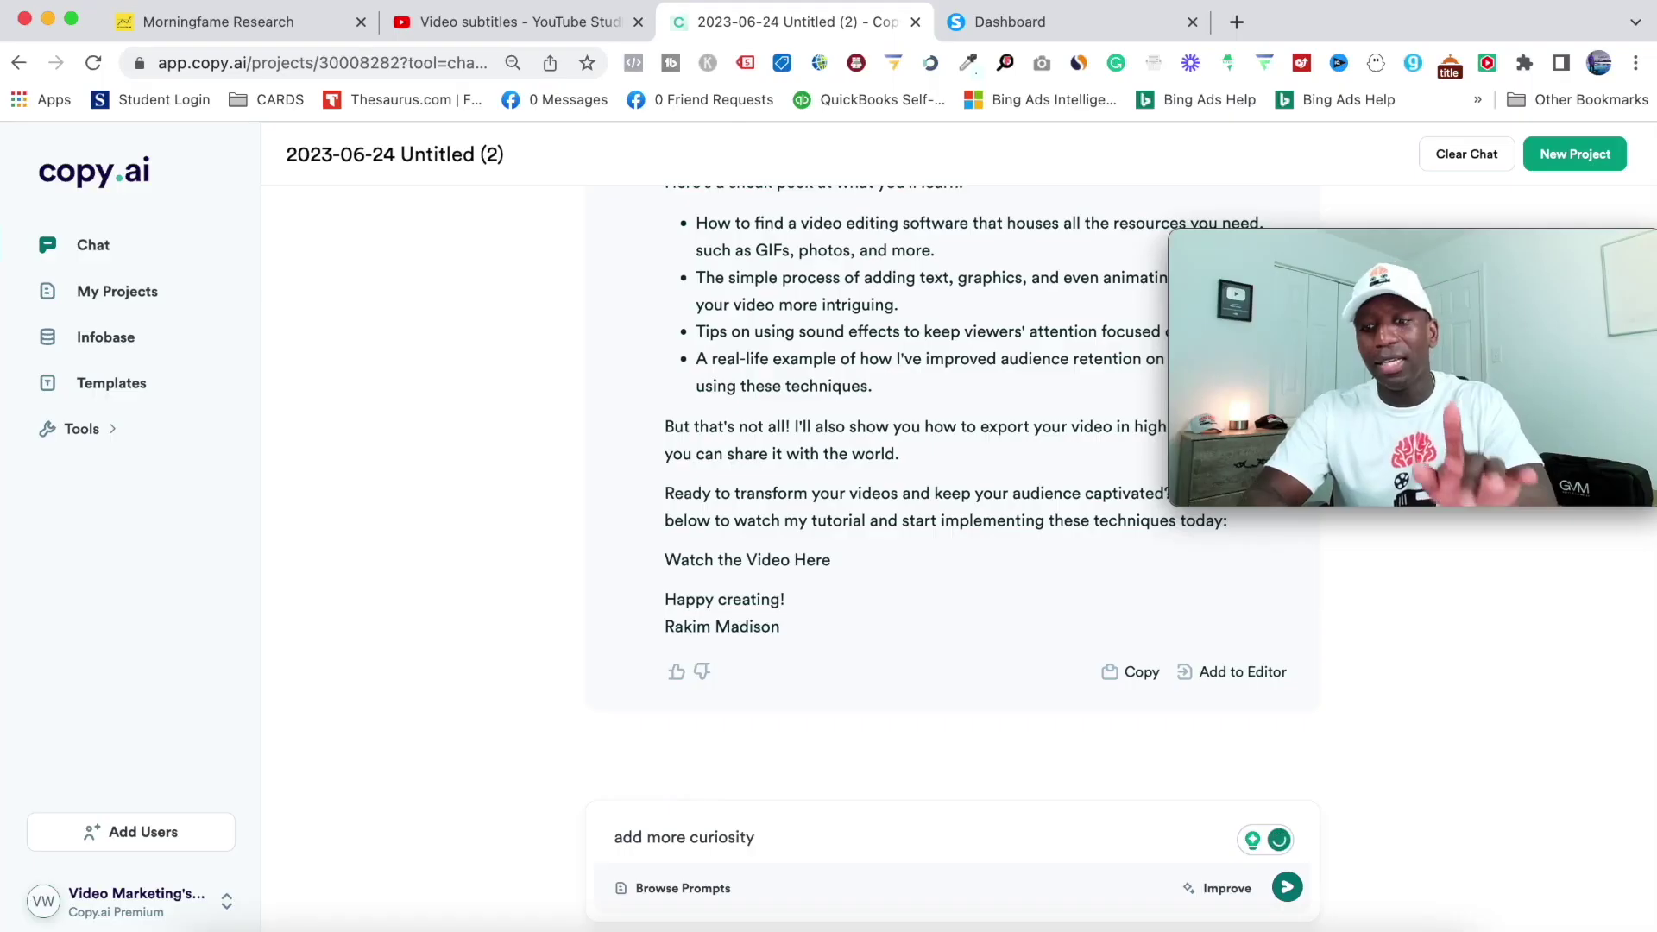
key(Return)
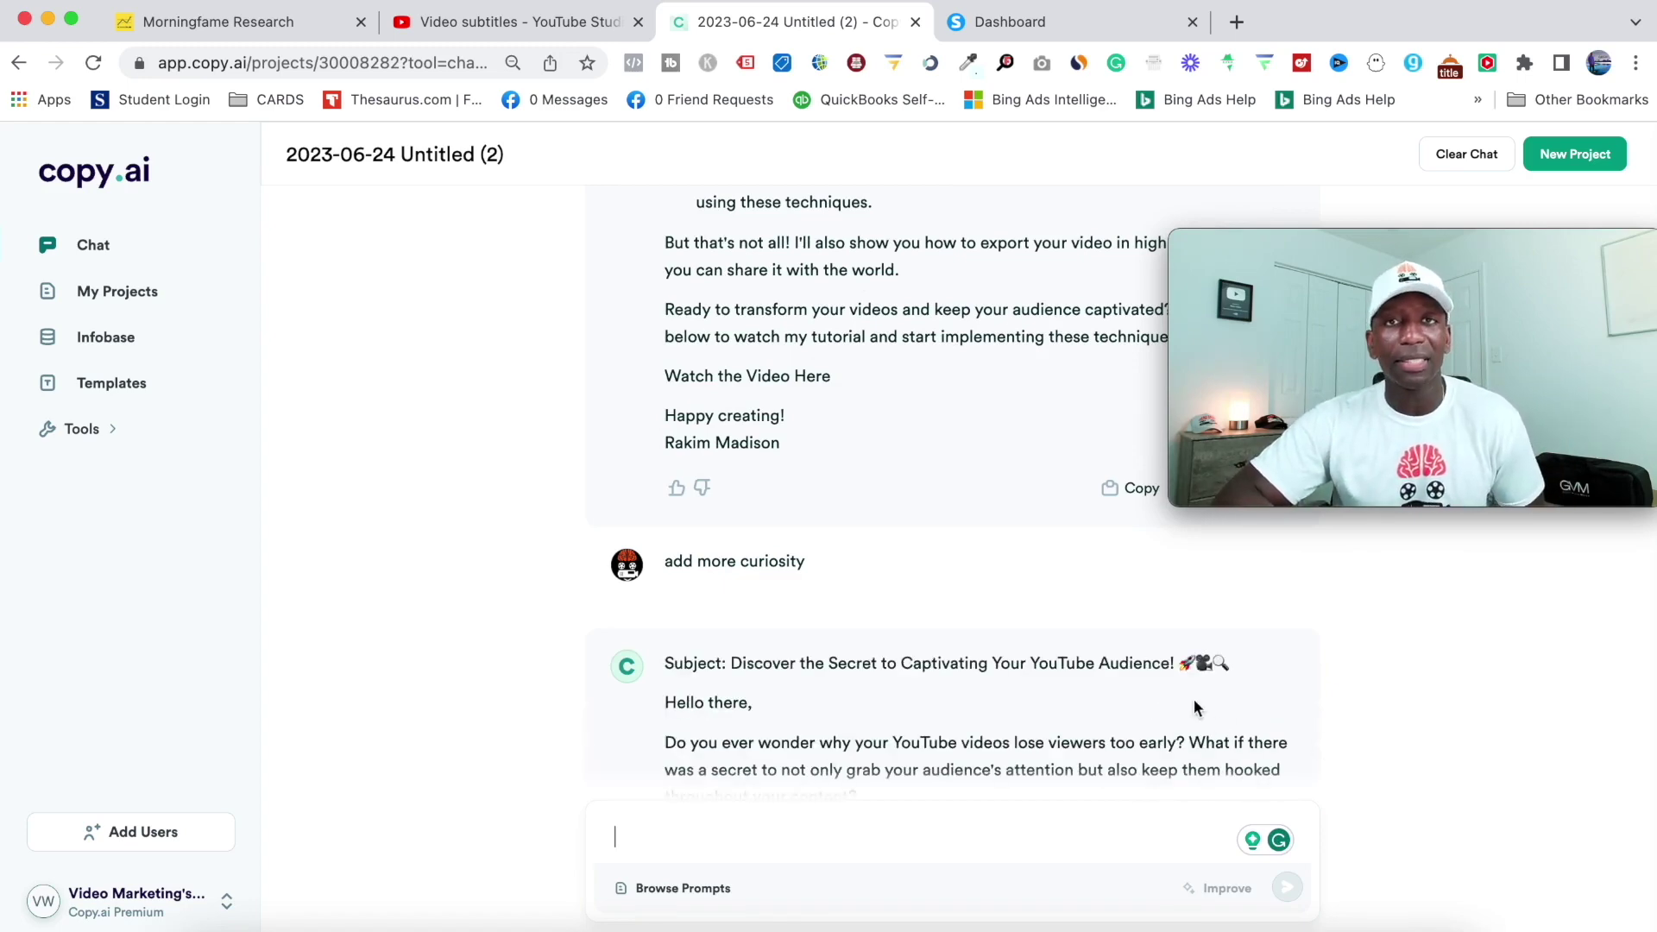
scroll(1194, 700, up, 10)
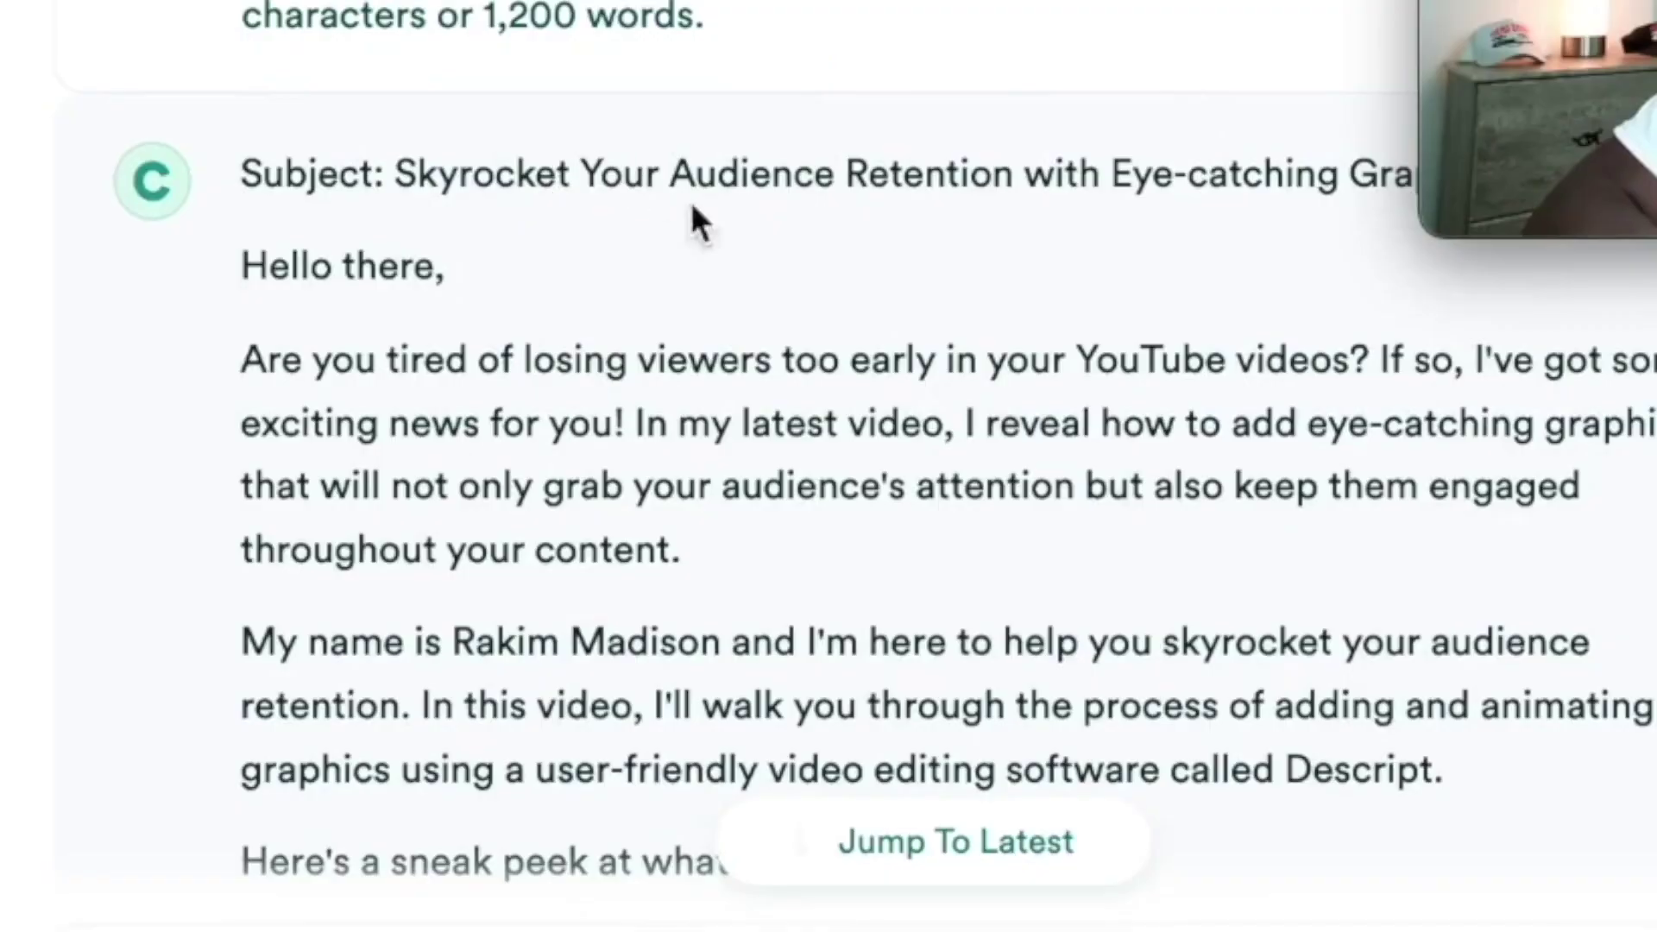
scroll(898, 510, up, 2)
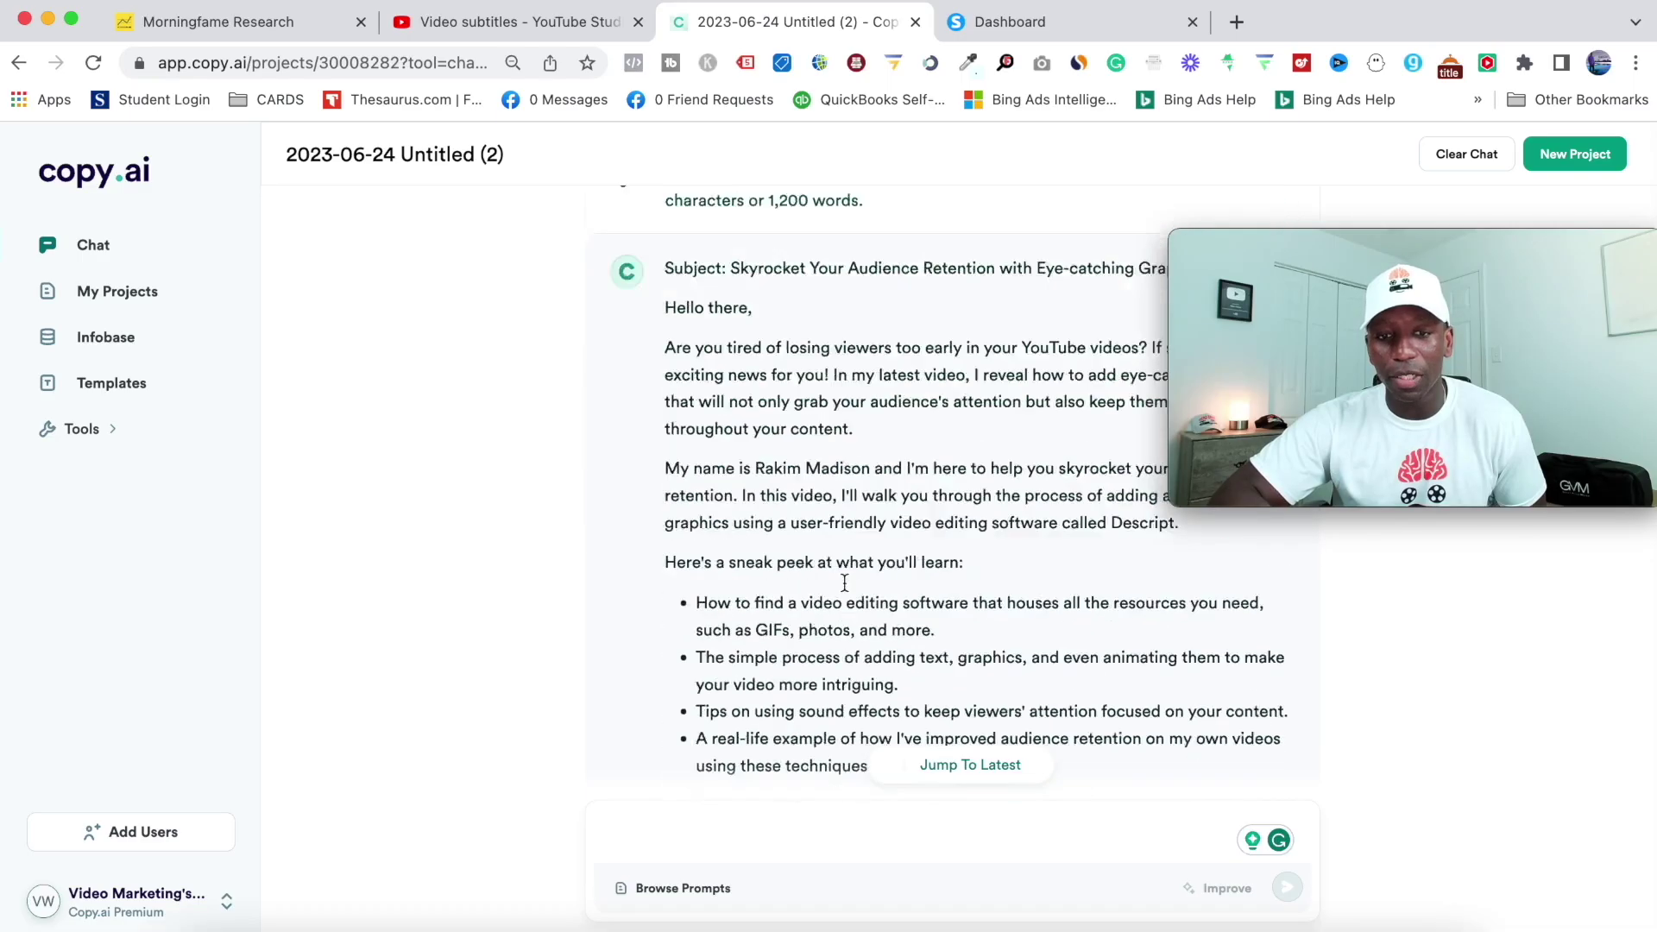
scroll(843, 583, down, 10)
scroll(843, 590, up, 2)
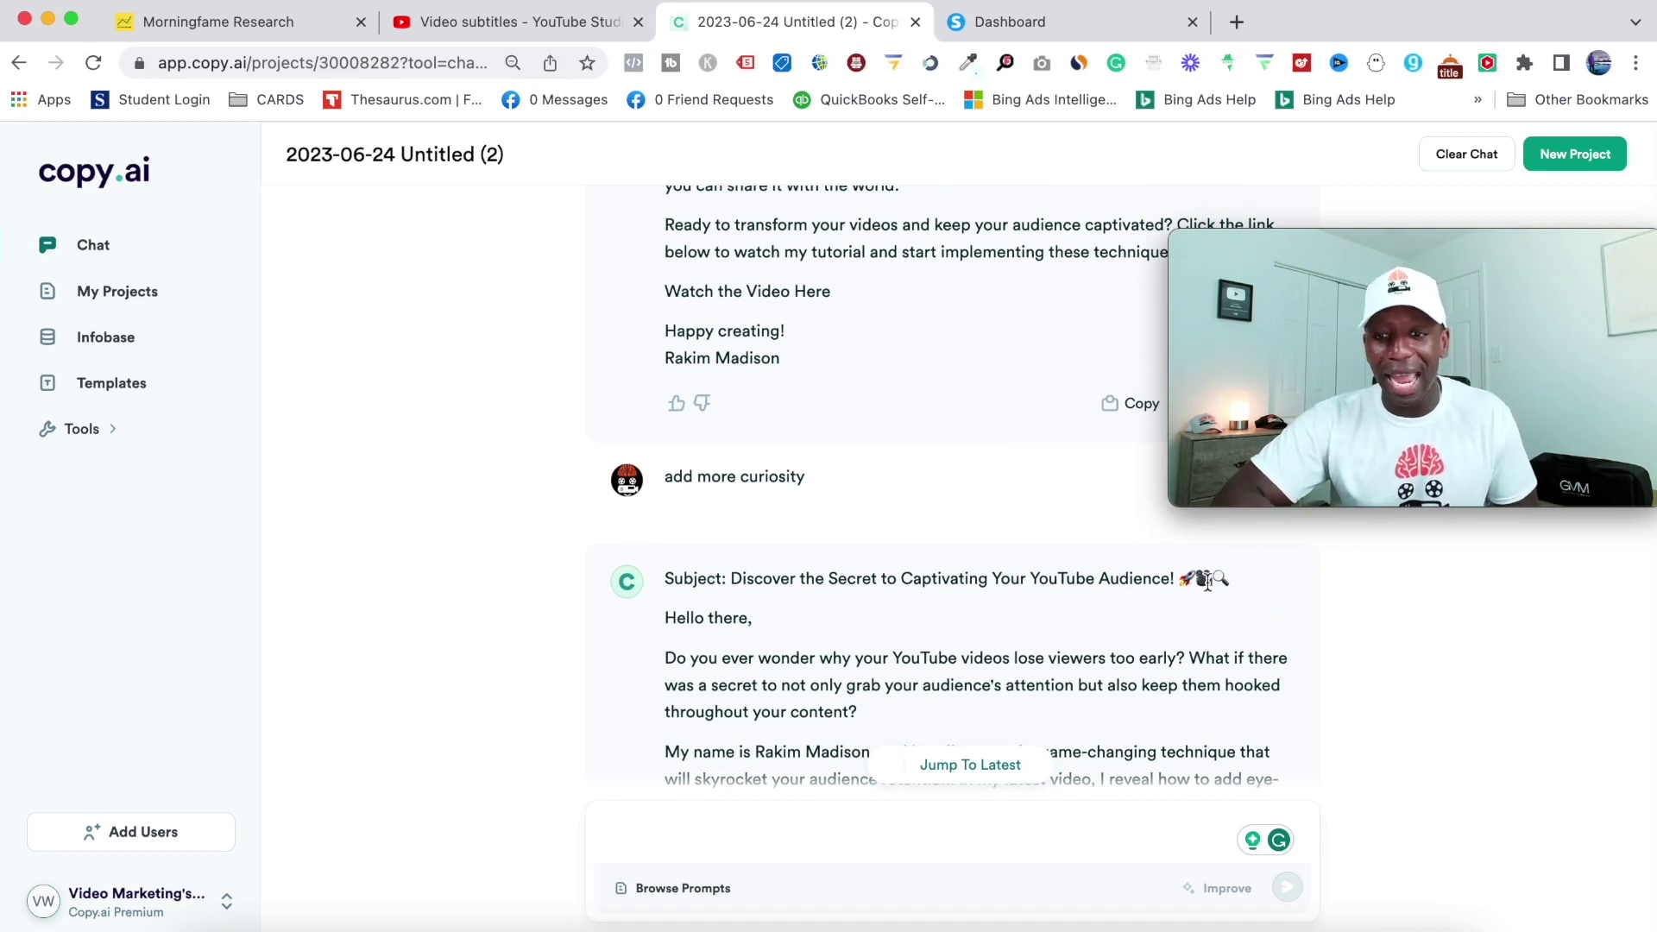
scroll(1354, 648, down, 2)
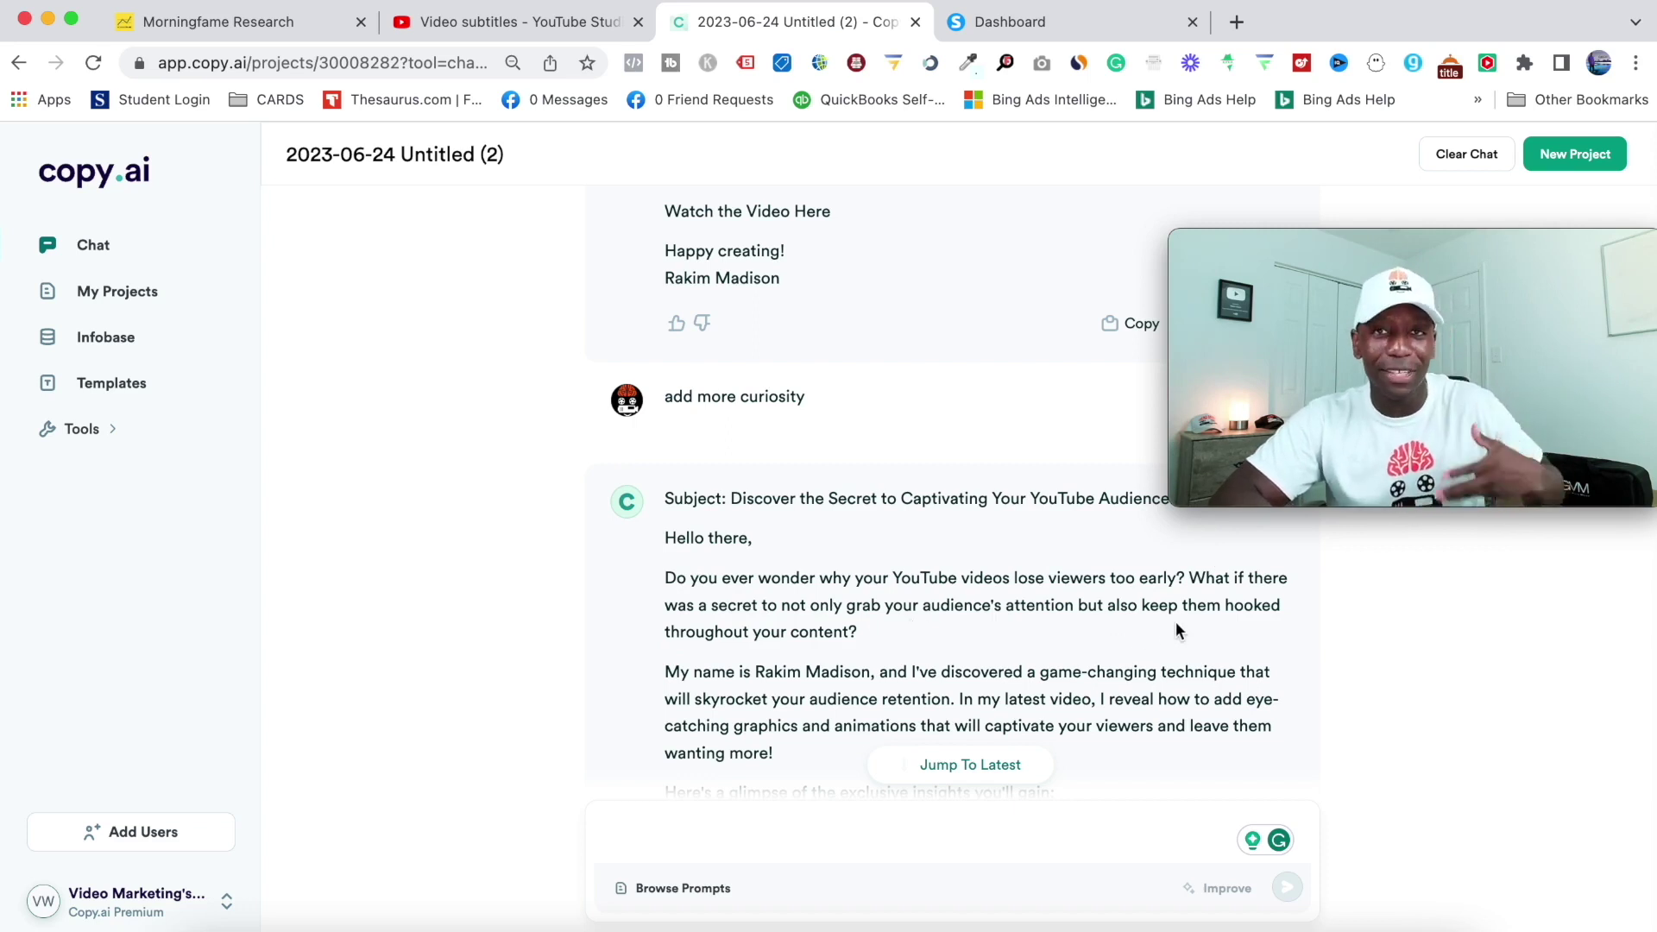
scroll(904, 587, down, 1)
scroll(906, 590, down, 3)
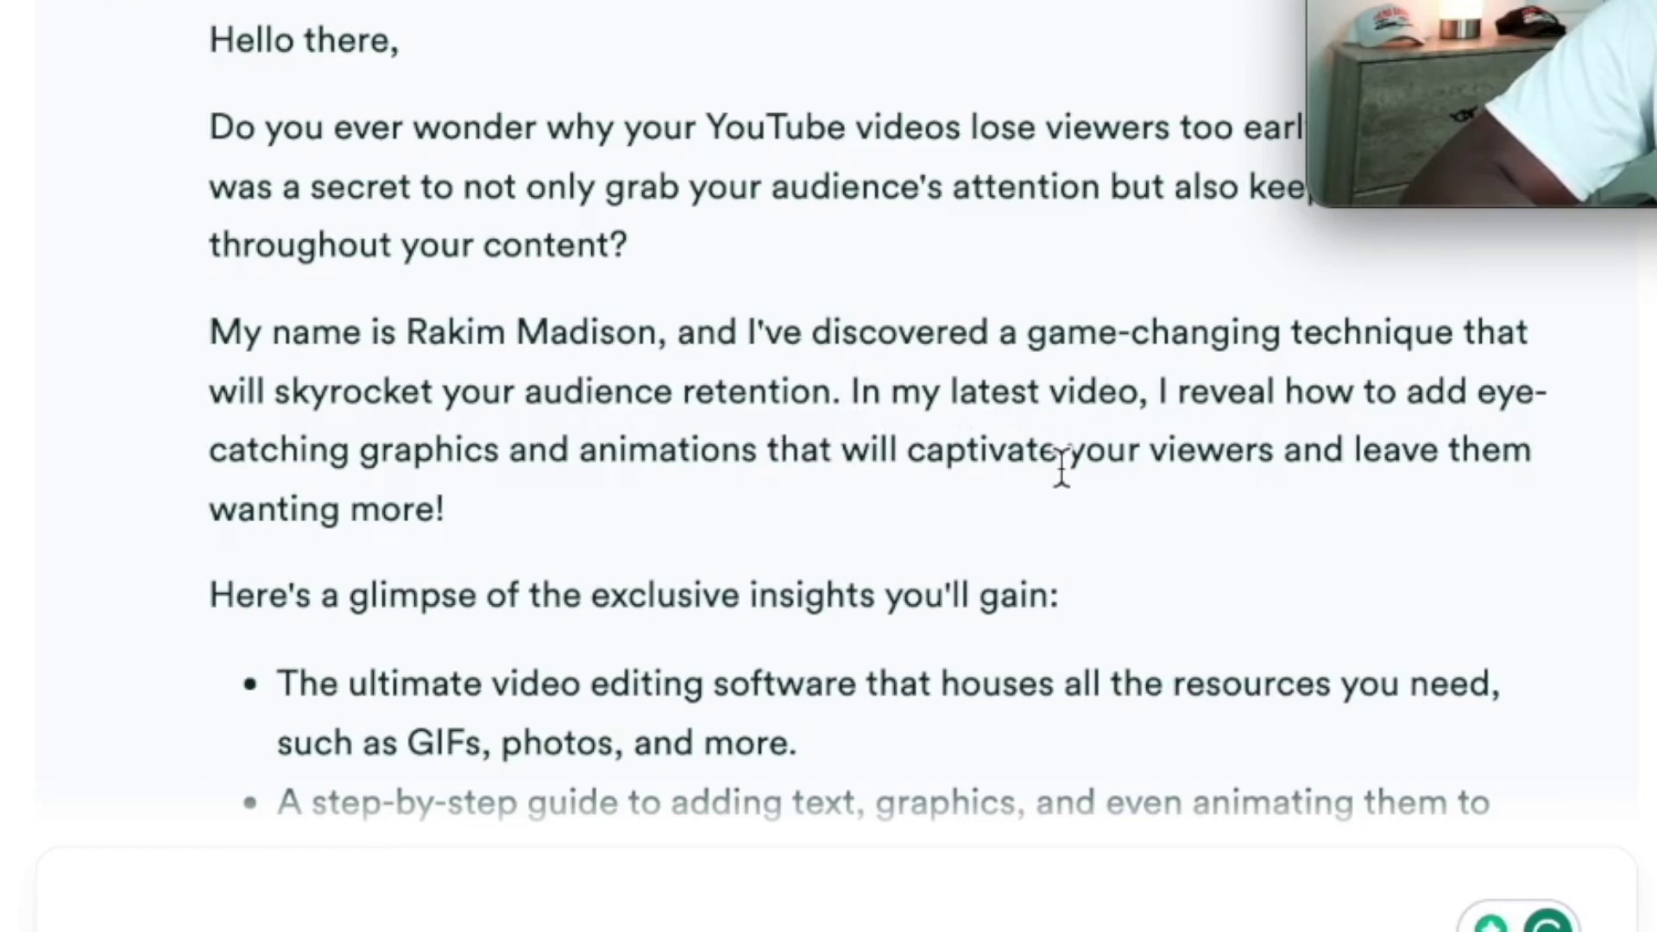
scroll(1559, 477, down, 4)
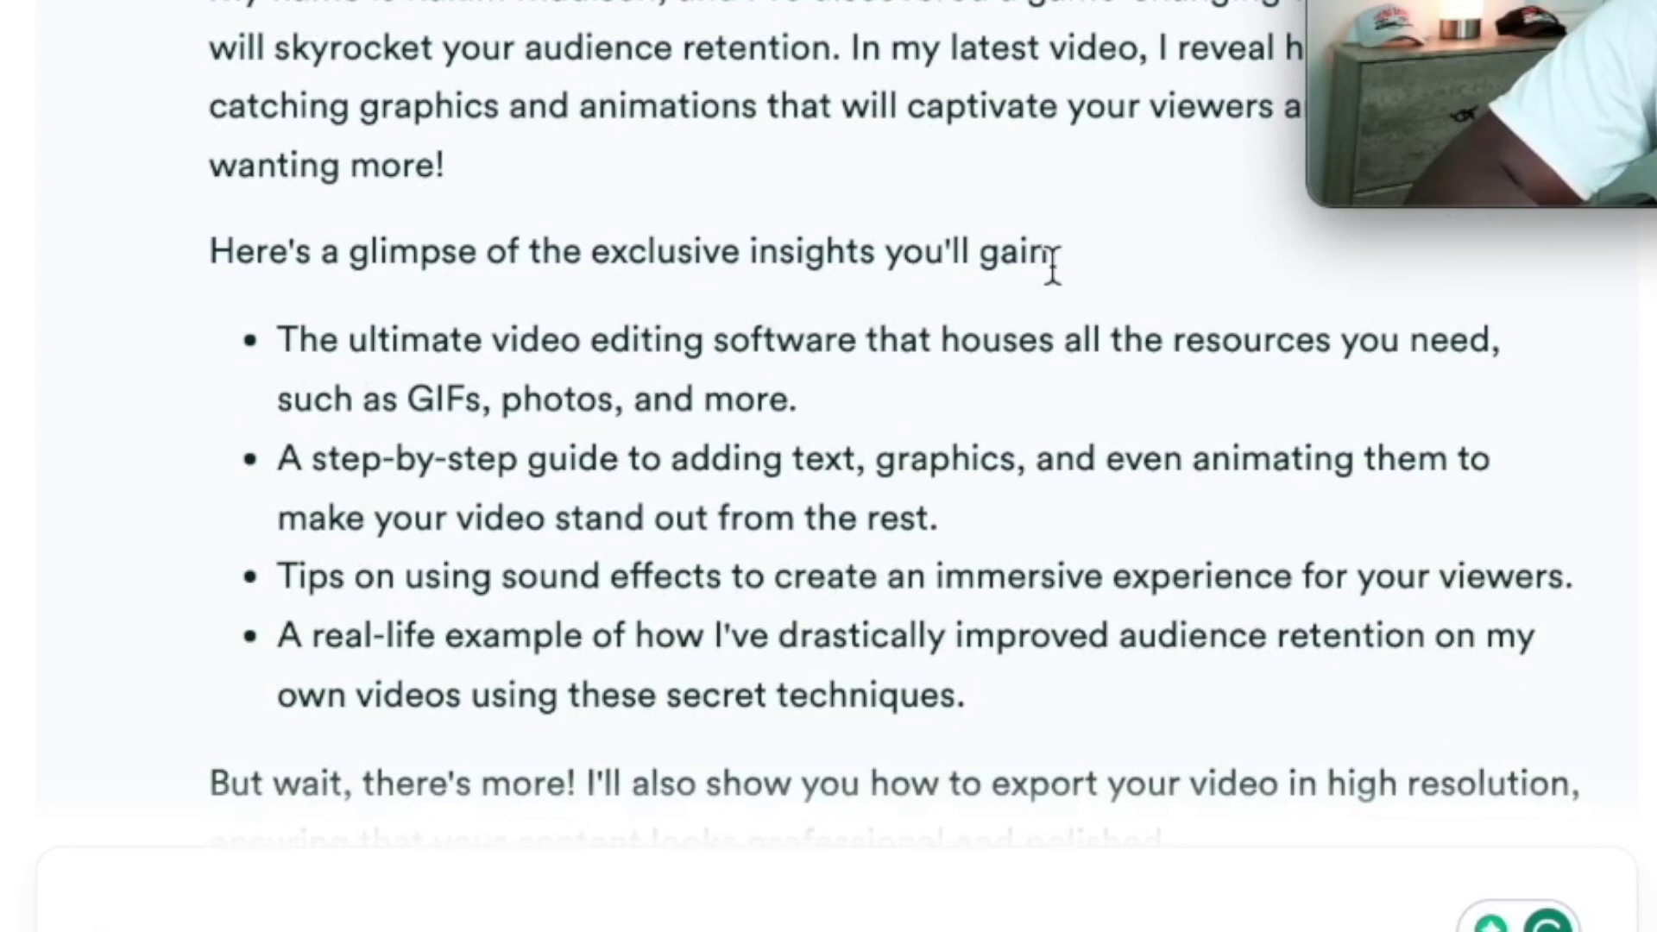
scroll(1052, 263, down, 1)
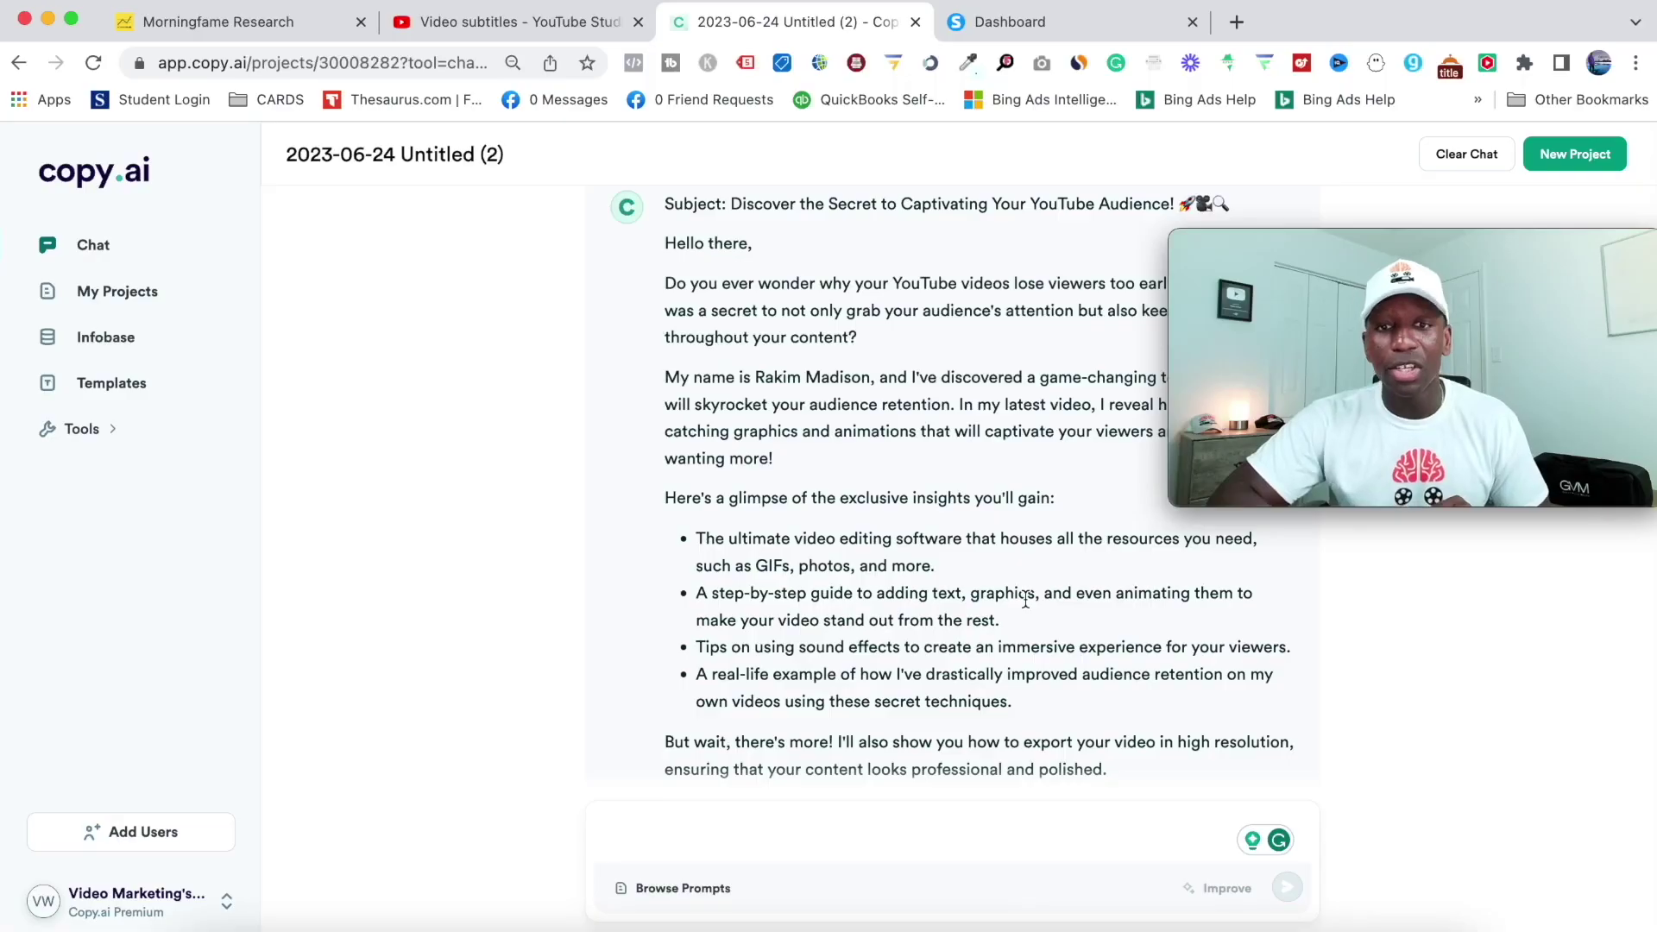
scroll(1016, 593, up, 3)
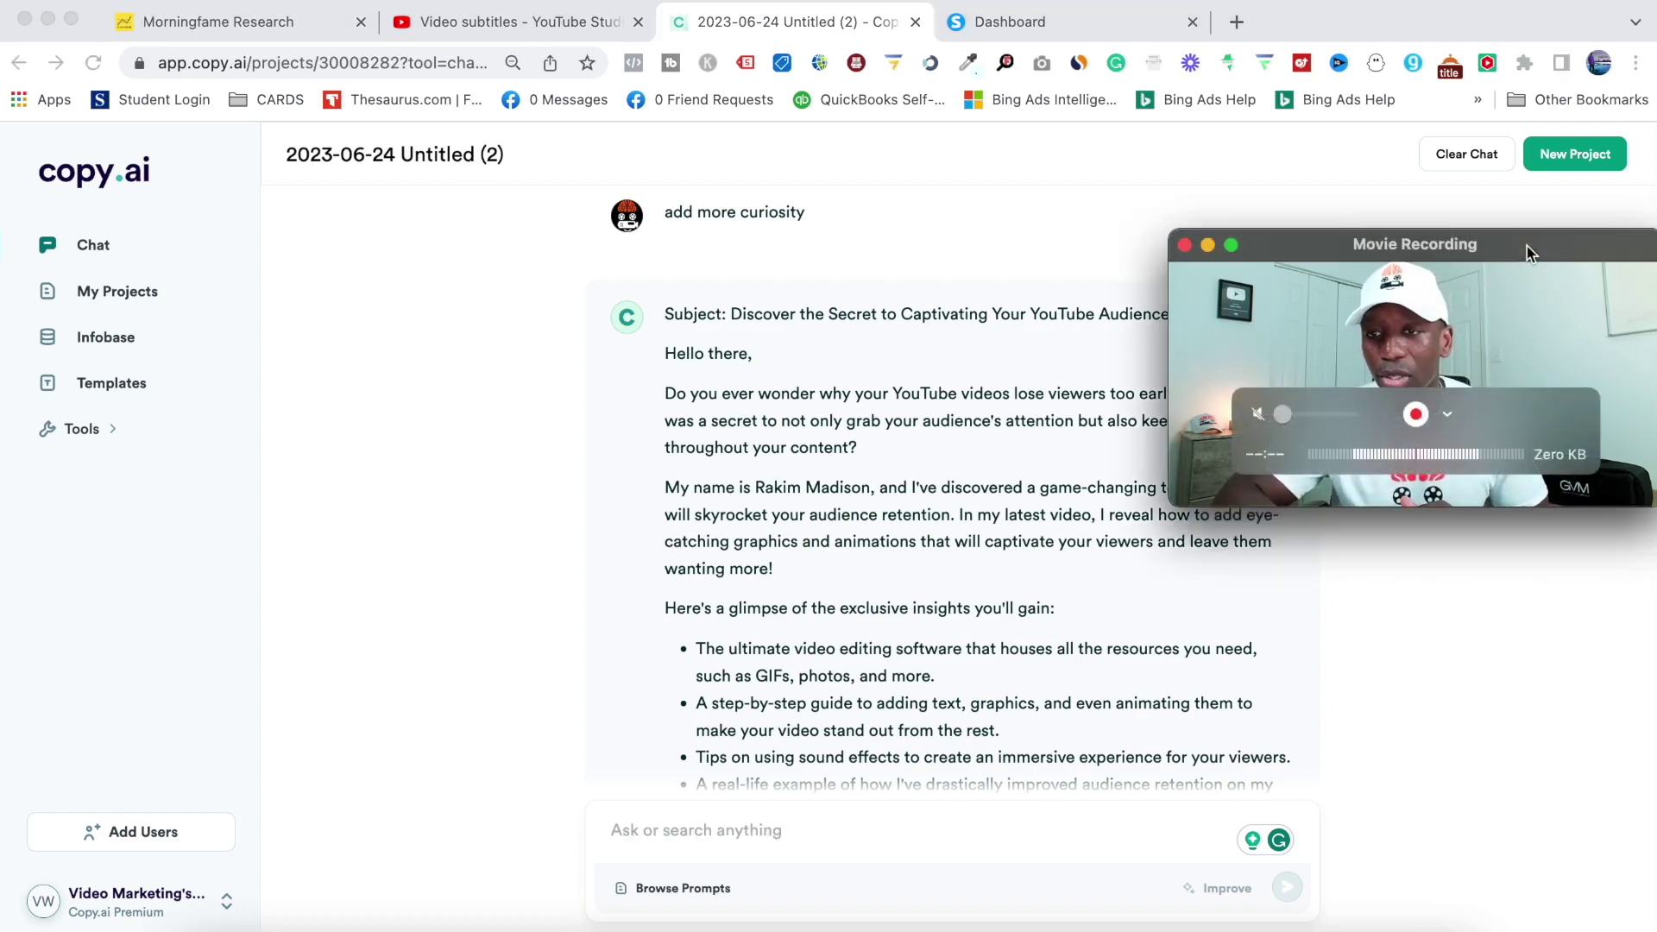
Add the curiosity-driven email reply to the Copy.ai editor
drag(1526, 246, 1529, 688)
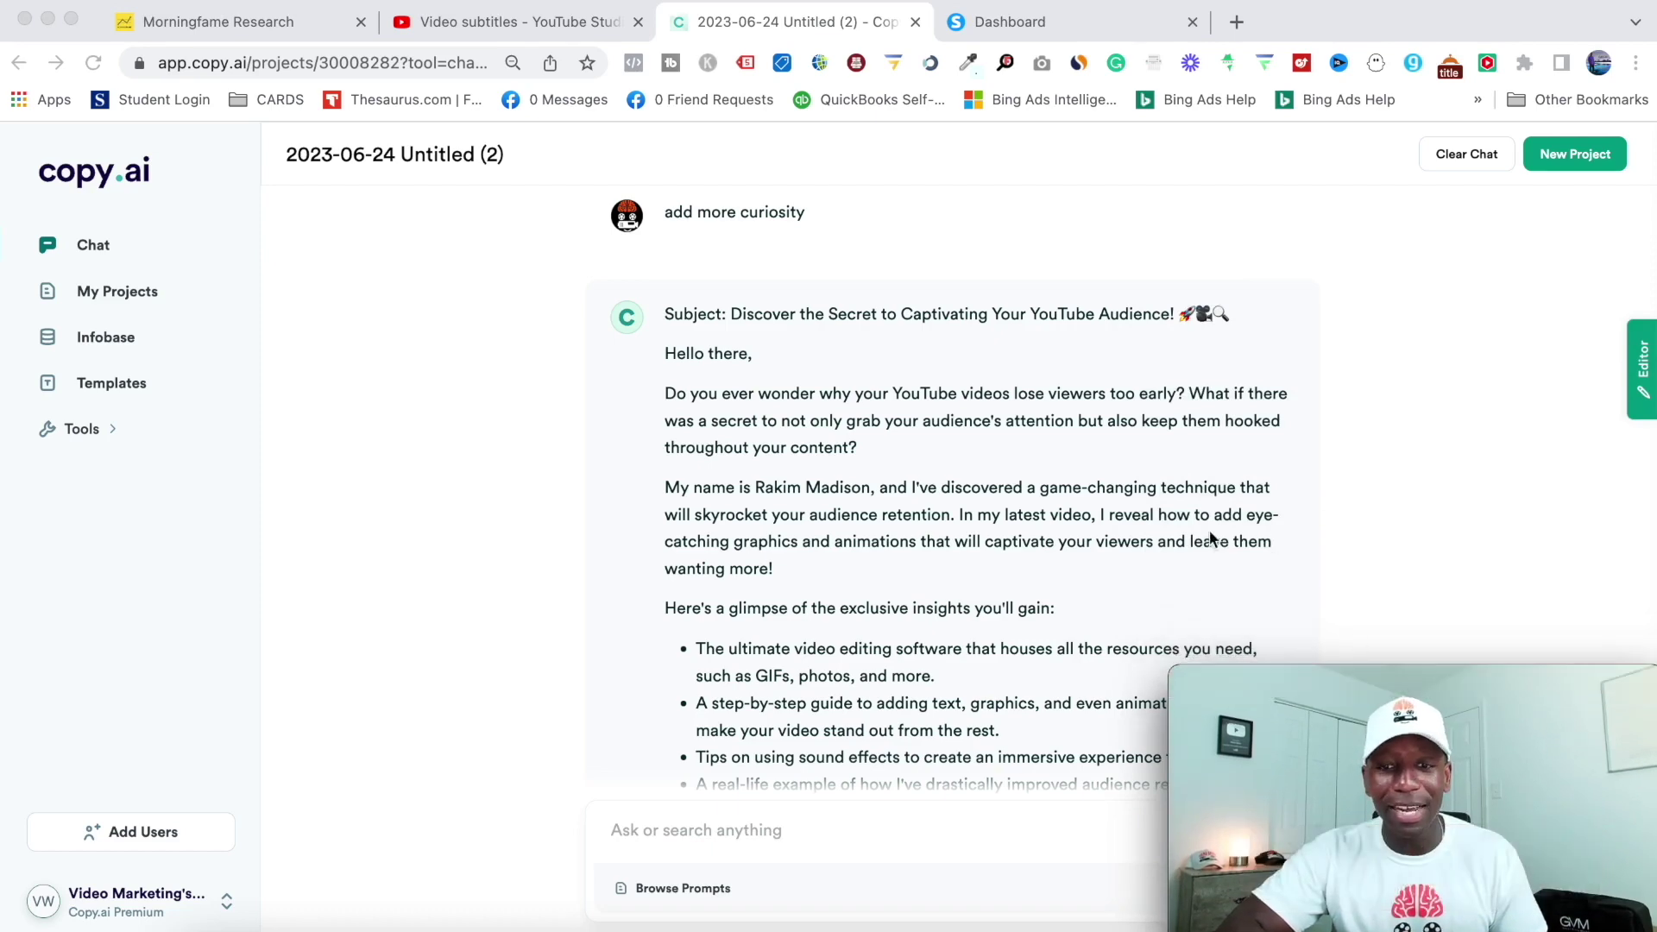
scroll(1013, 463, down, 3)
scroll(1013, 454, down, 3)
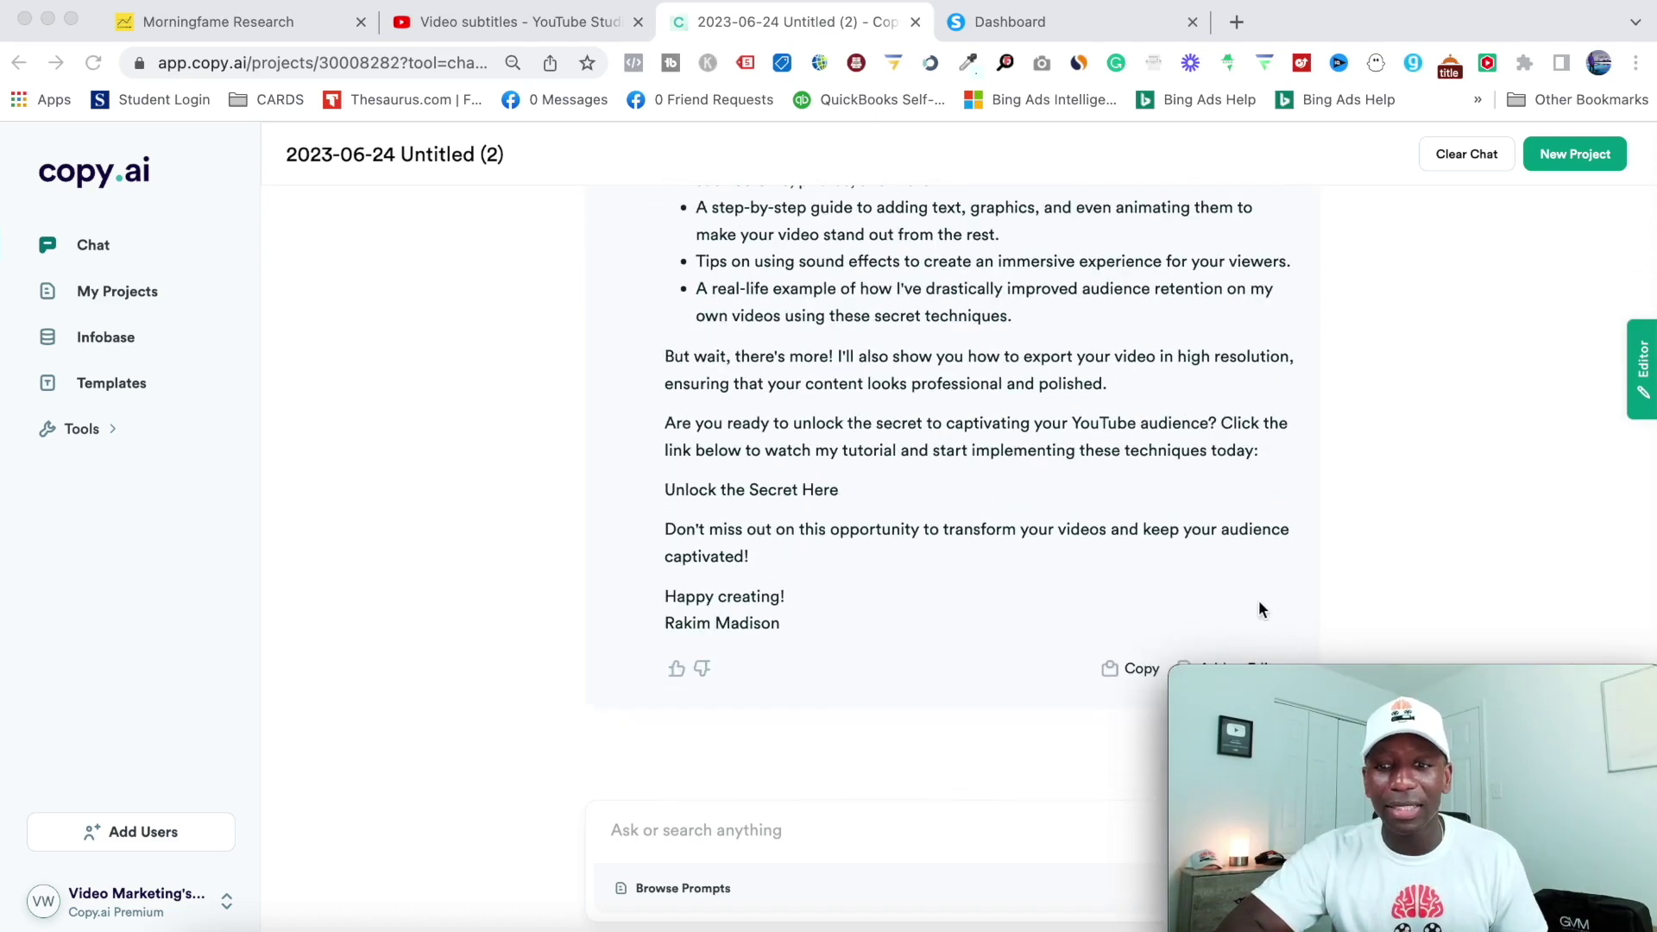
drag(1516, 687, 1516, 707)
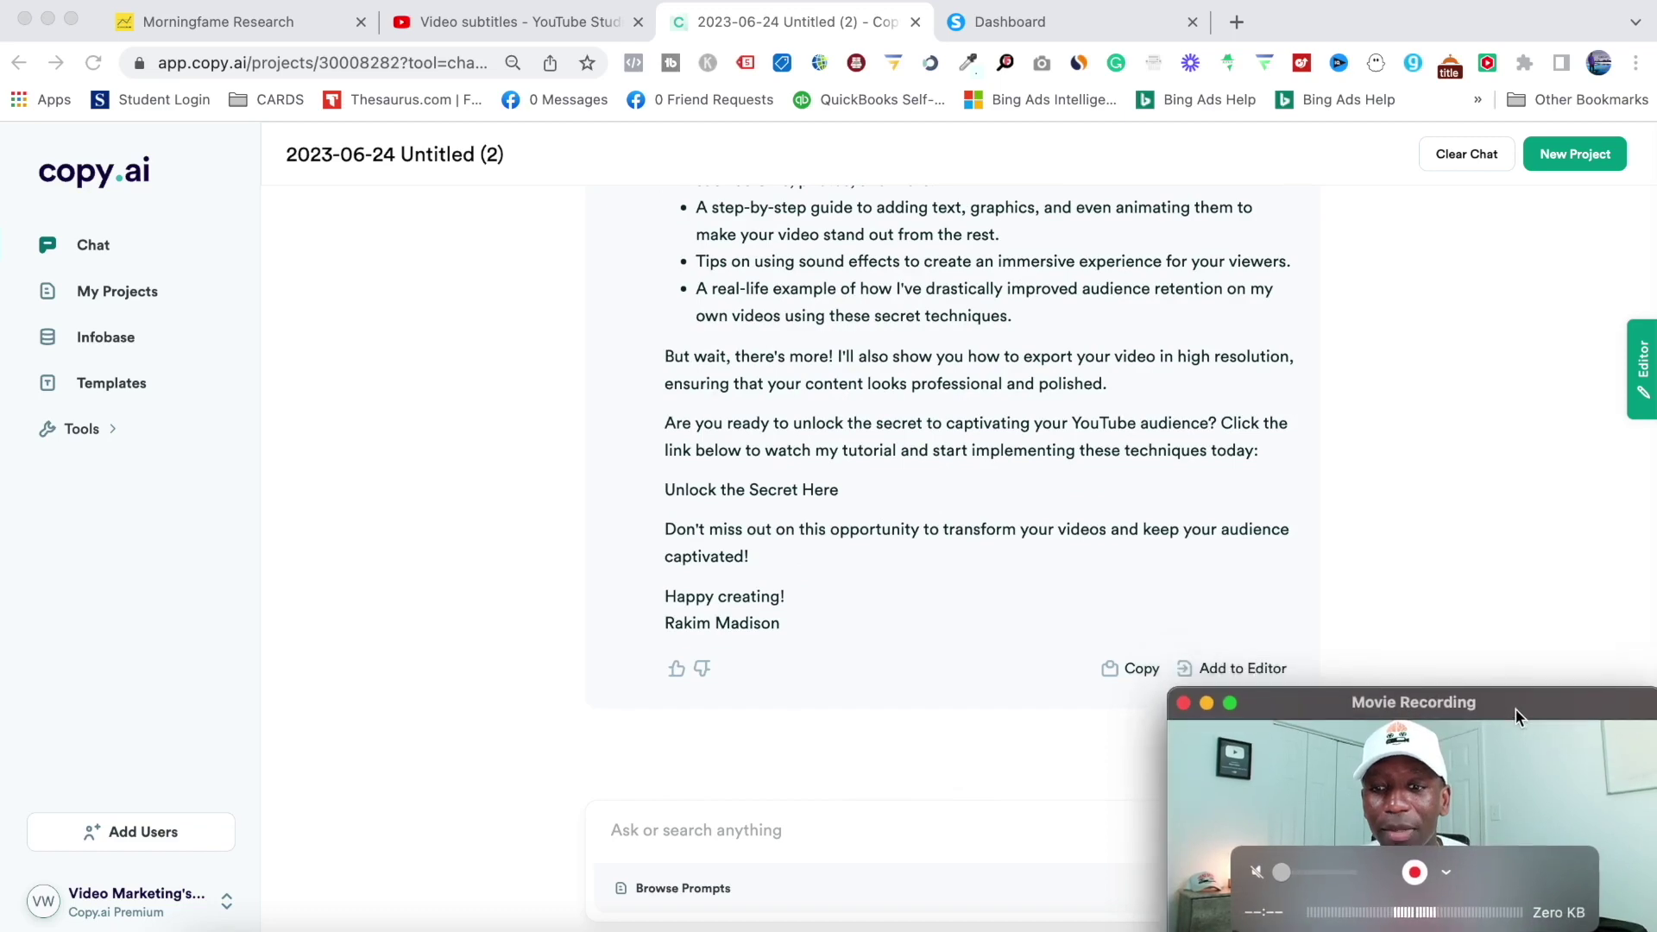
click(1265, 675)
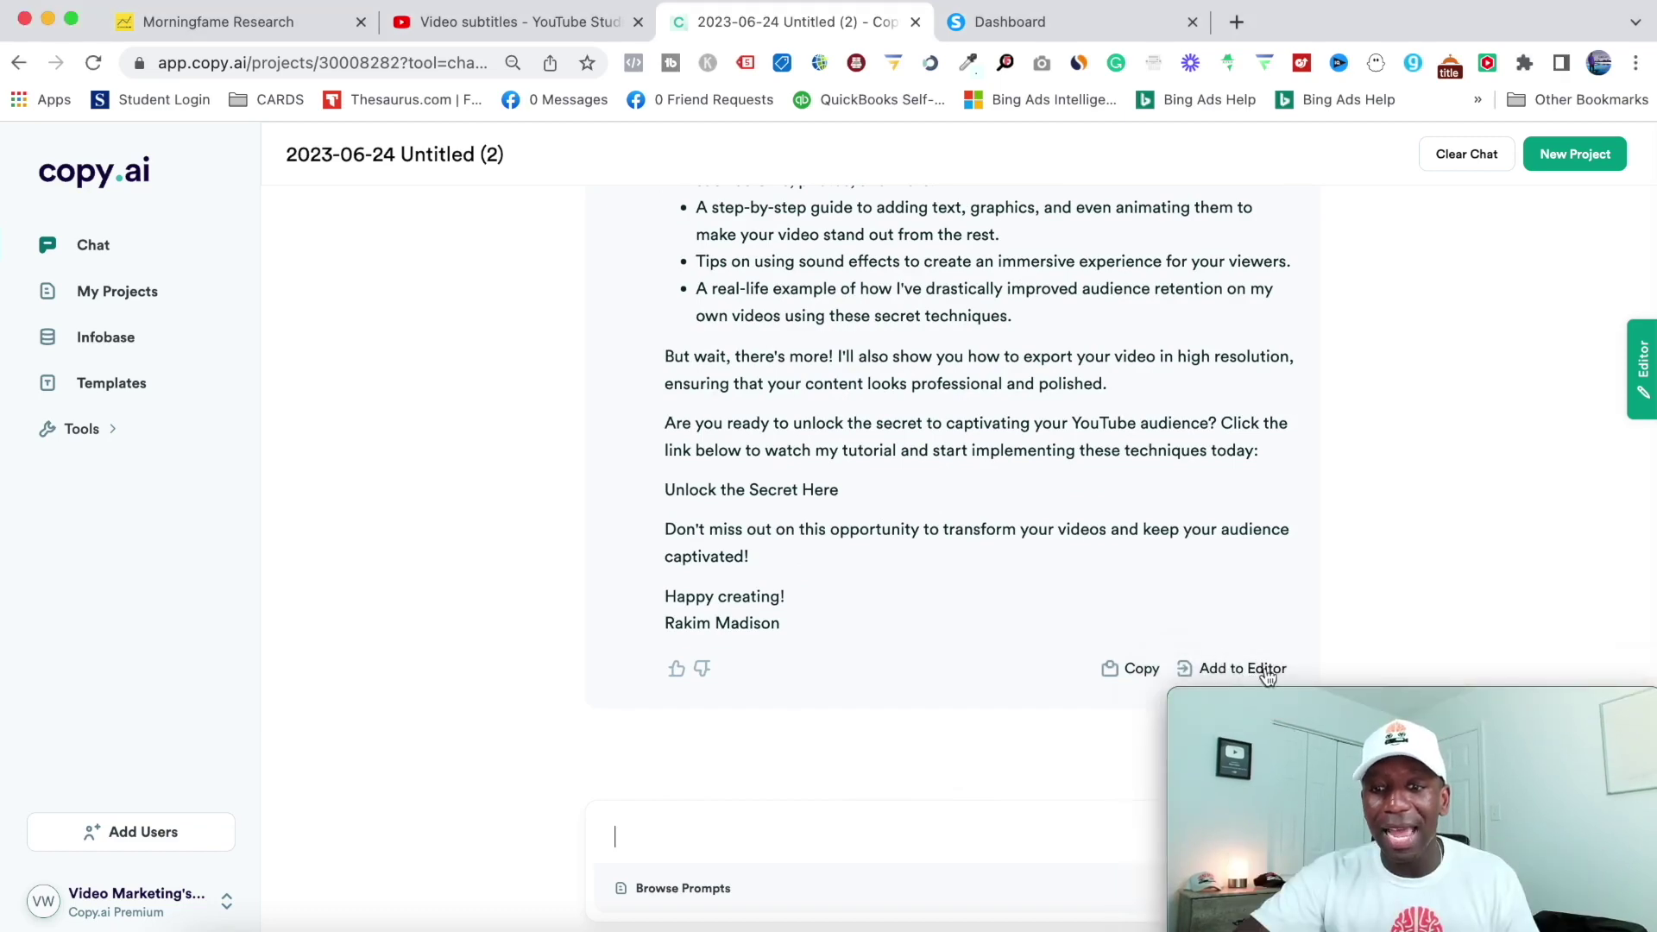
click(1267, 676)
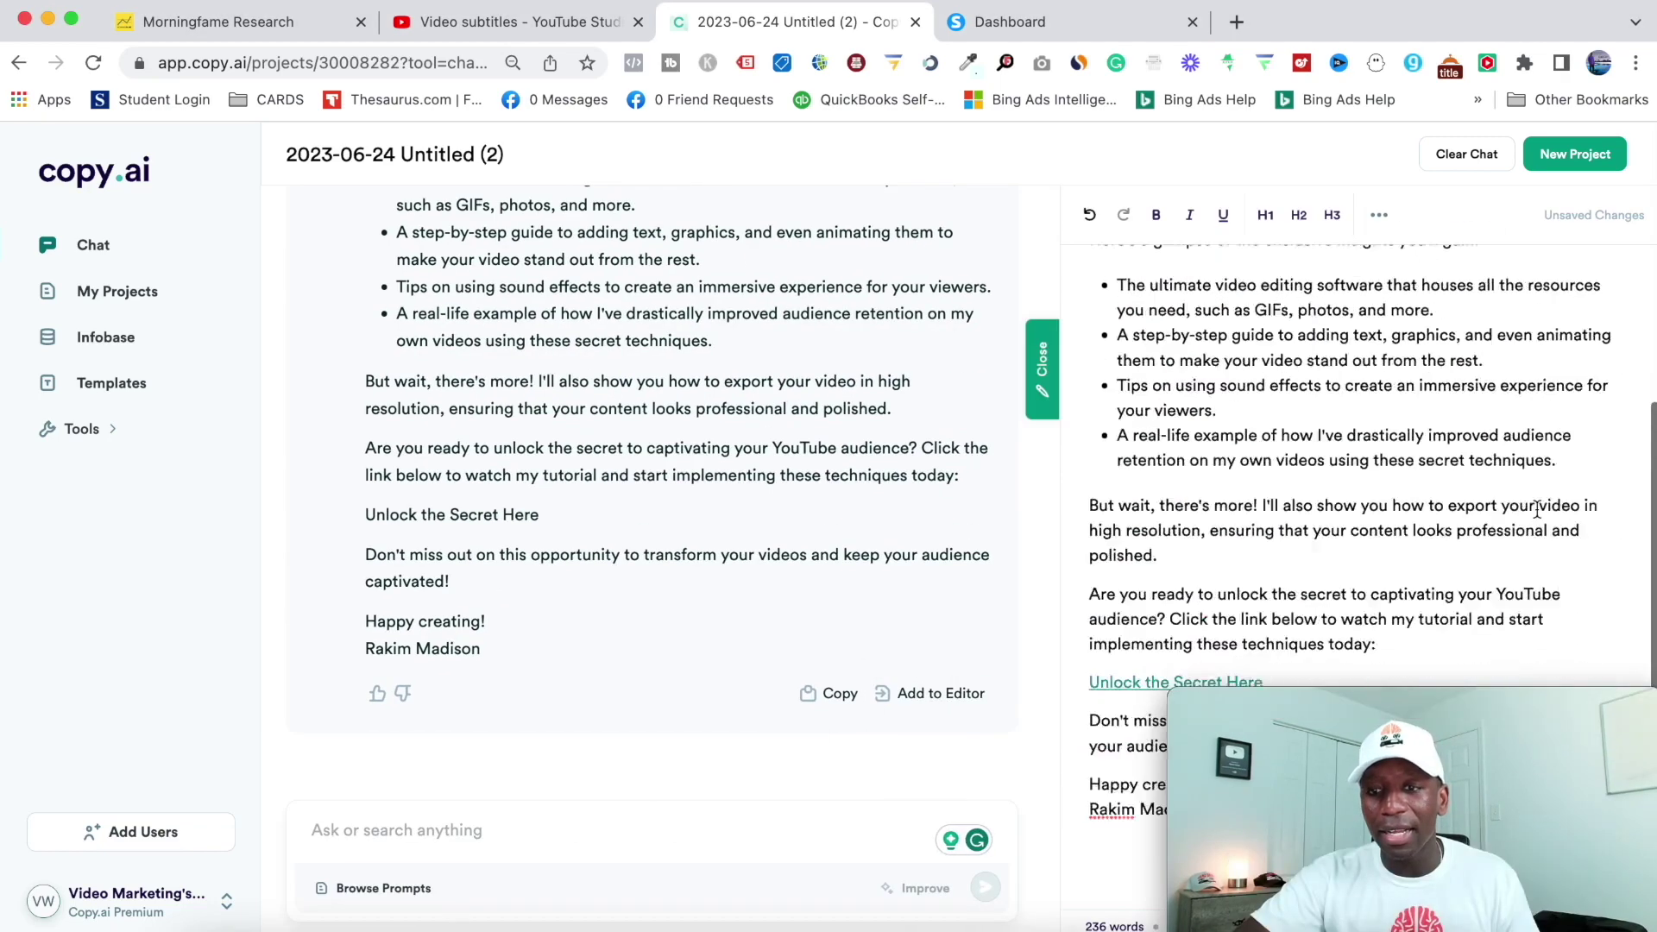
Delete the 'My name is…' introduction sentence from the email in the editor
scroll(1538, 509, up, 5)
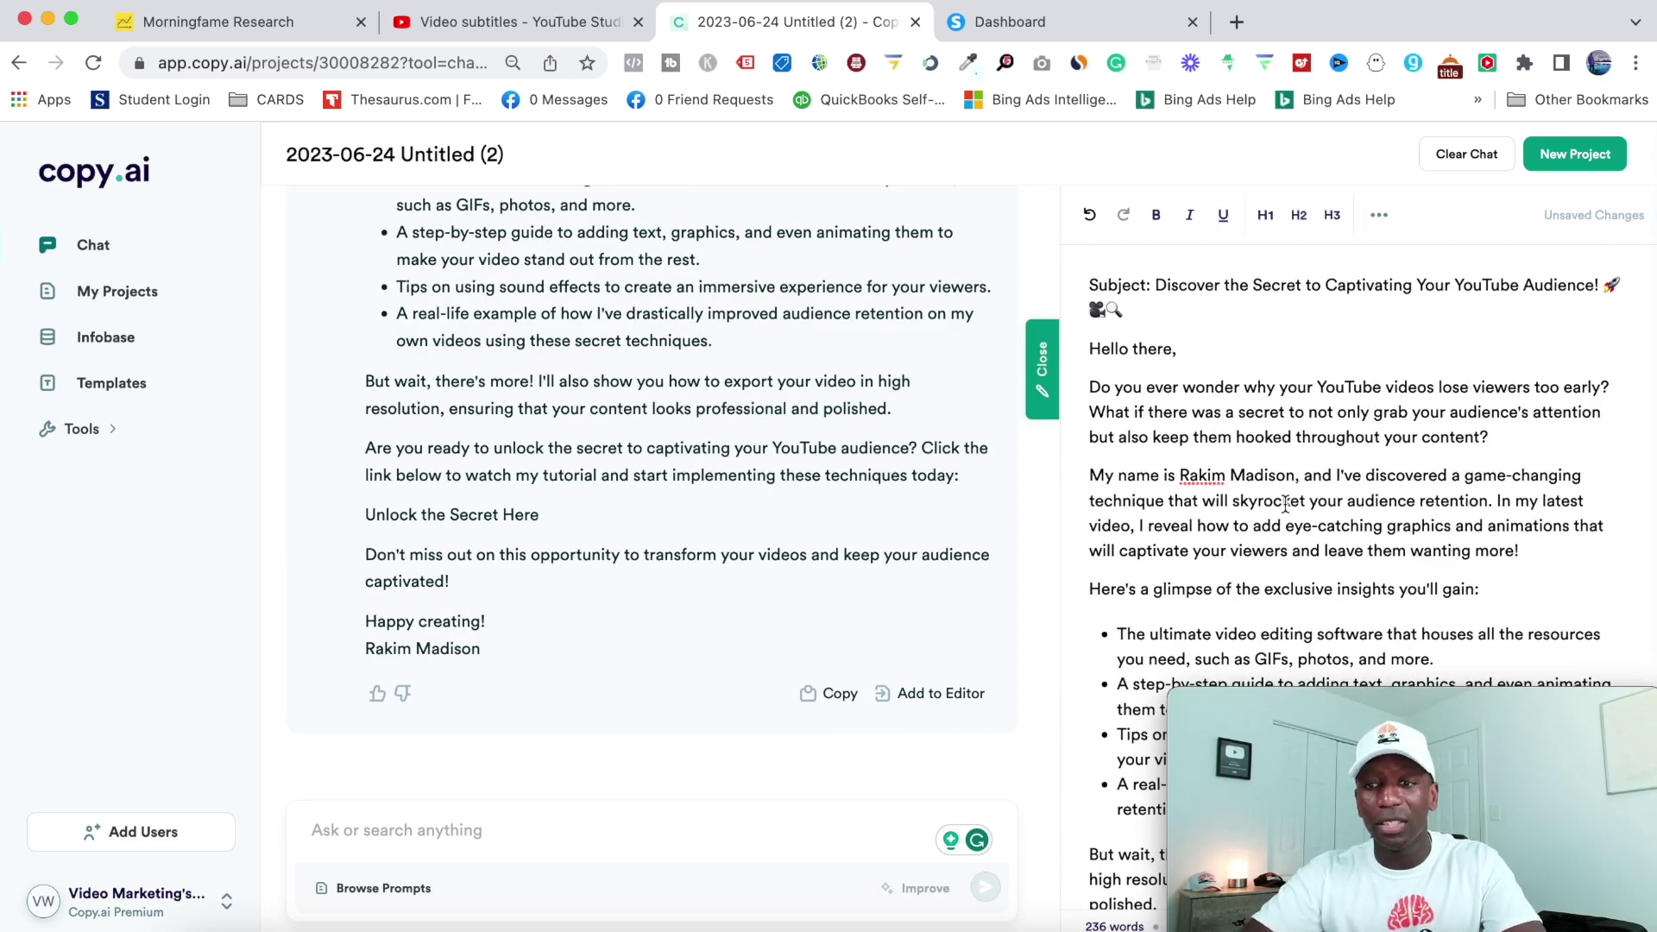
scroll(1415, 492, down, 2)
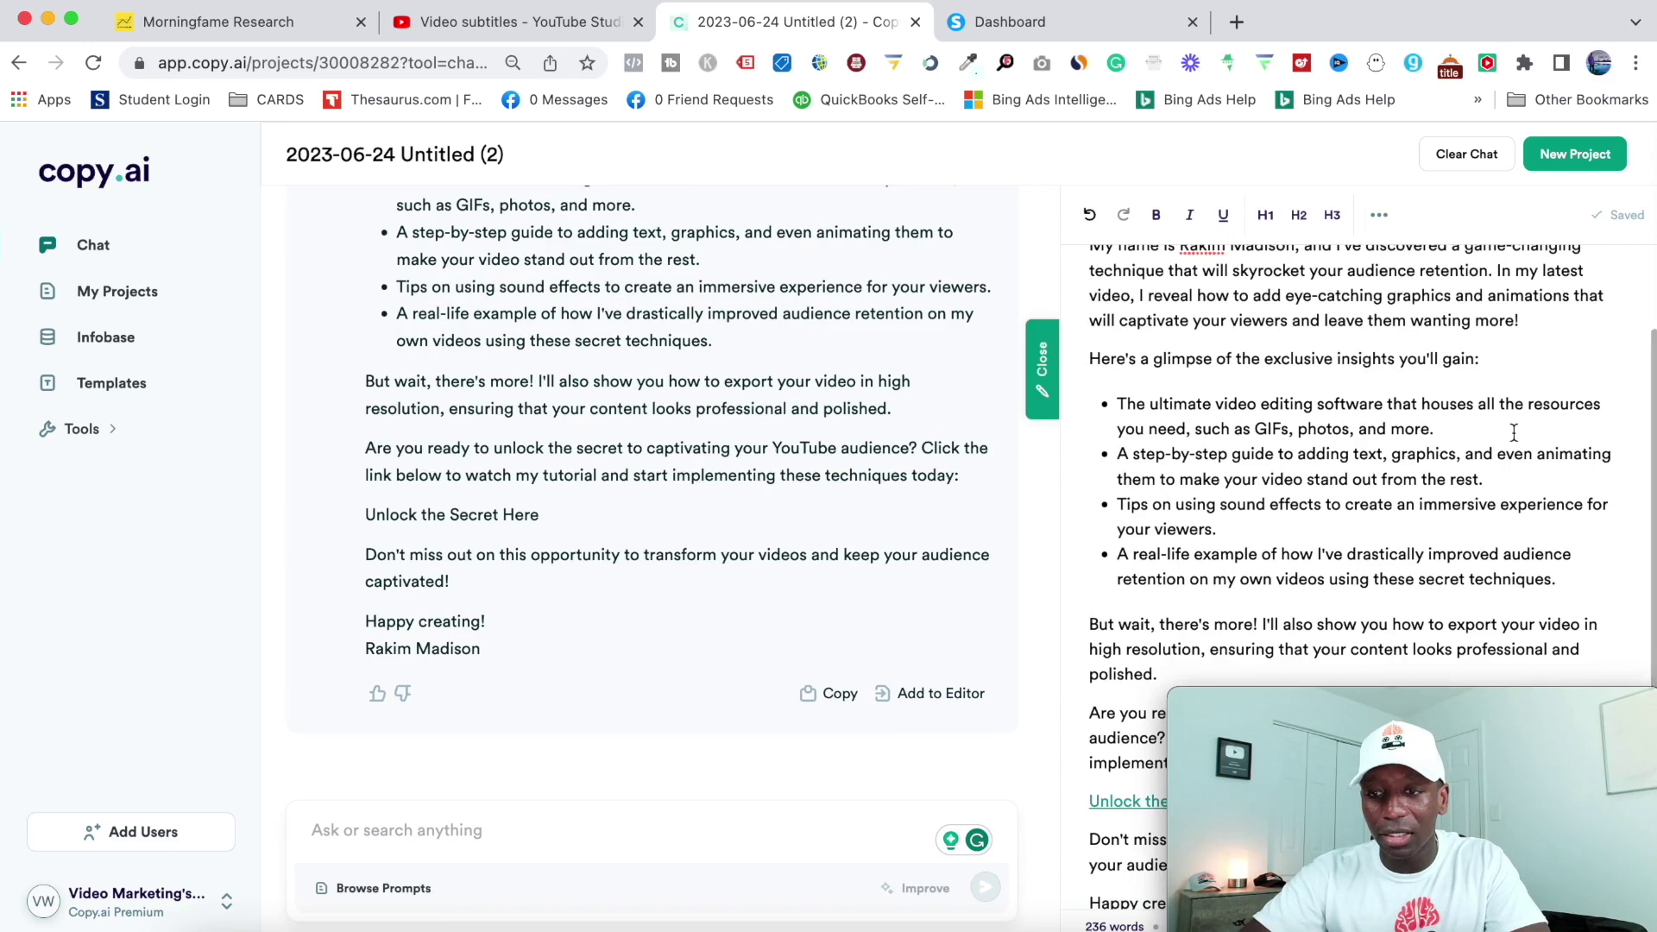
scroll(1514, 434, up, 2)
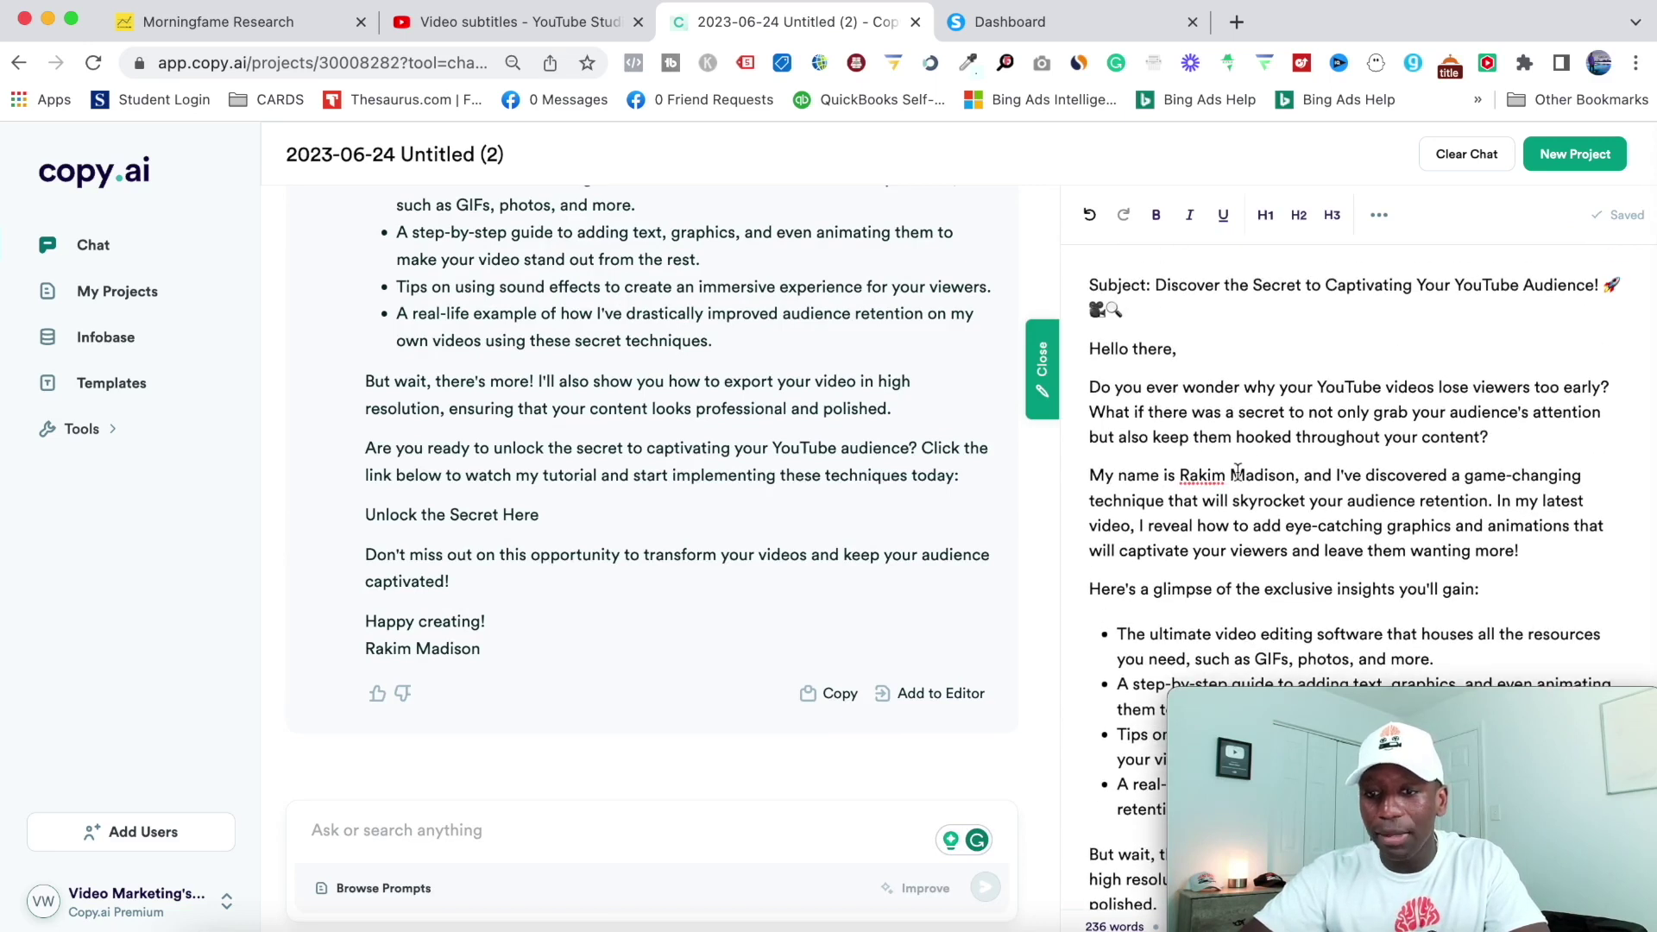
drag(1498, 501, 1086, 475)
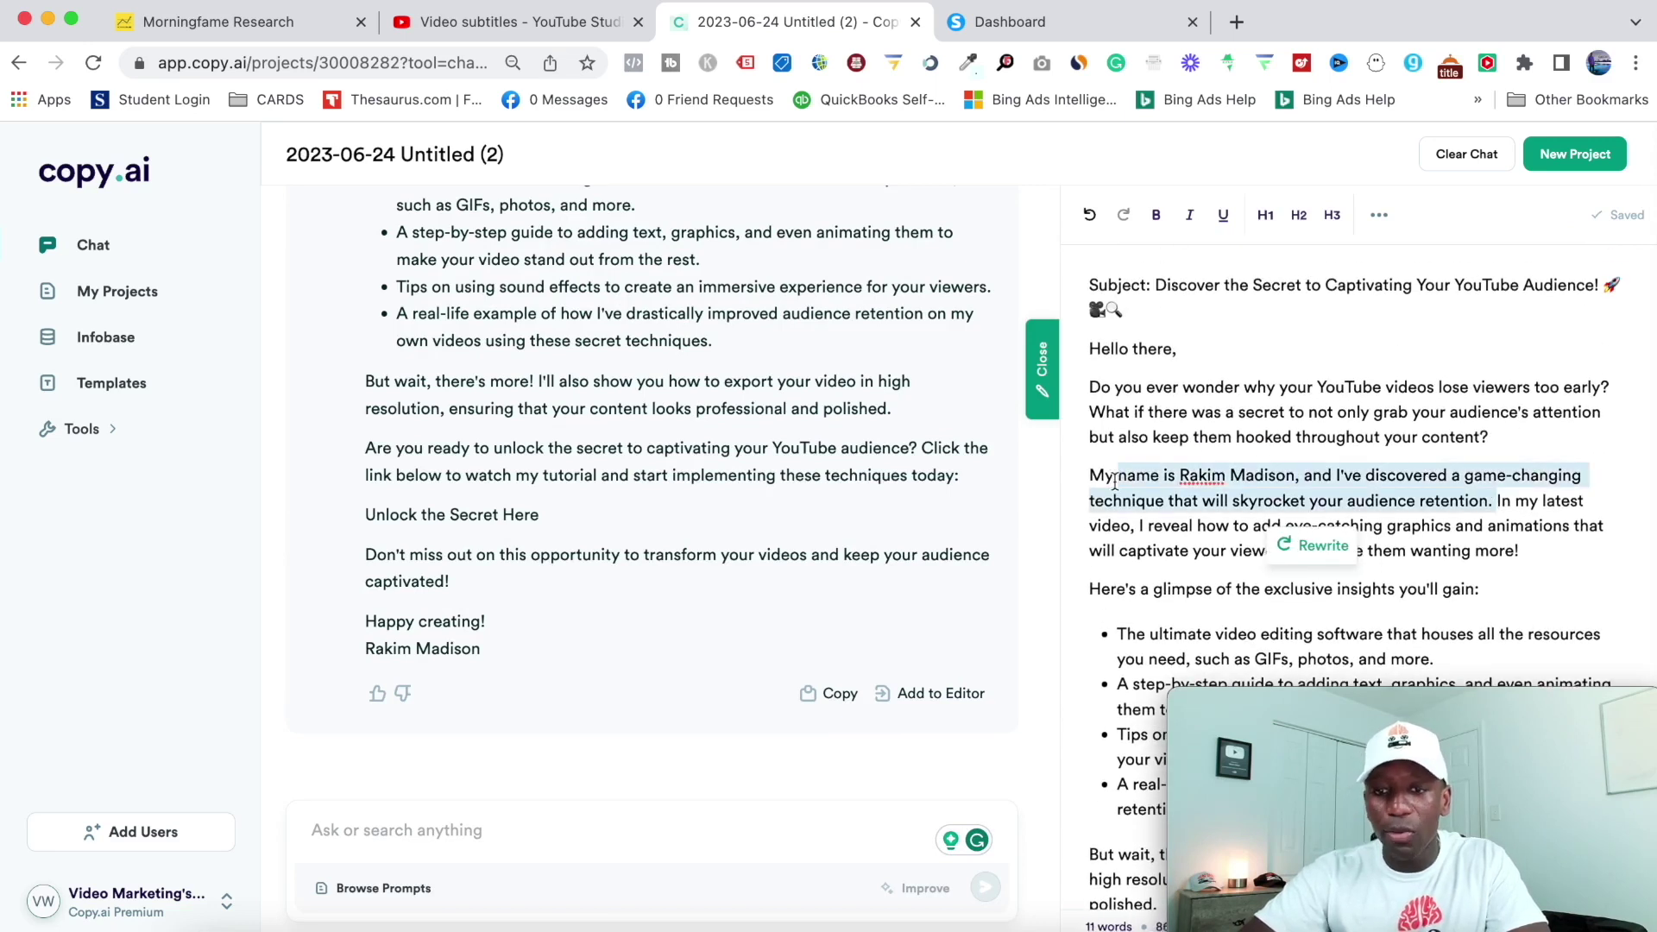
key(BackSpace)
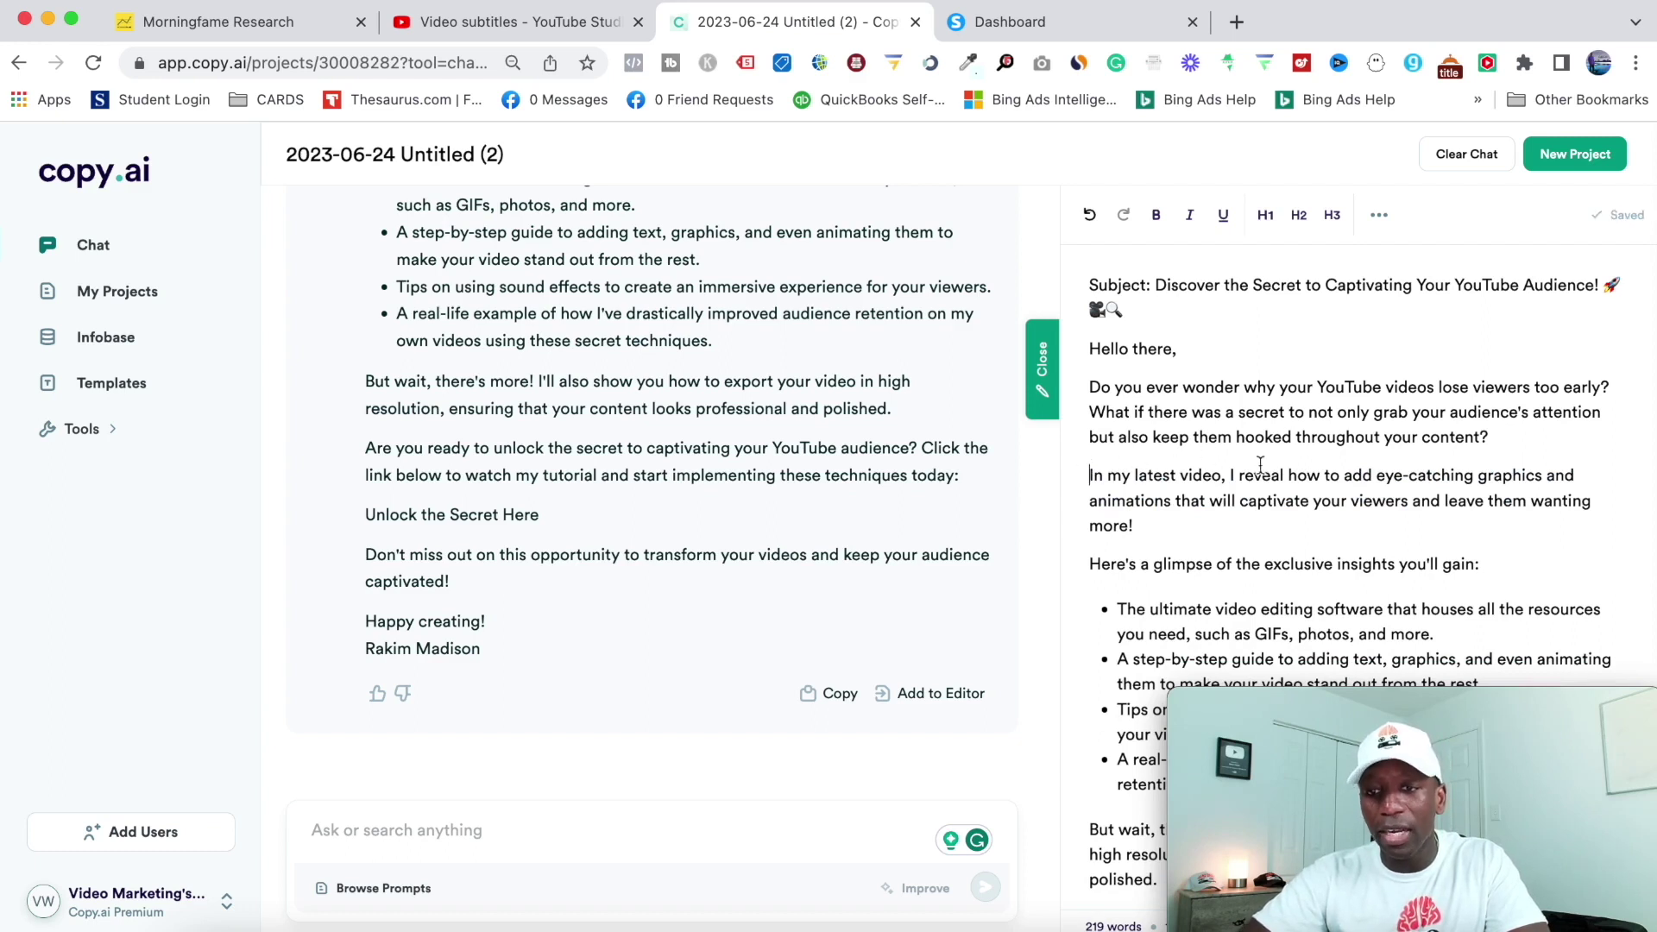
scroll(1323, 497, down, 1)
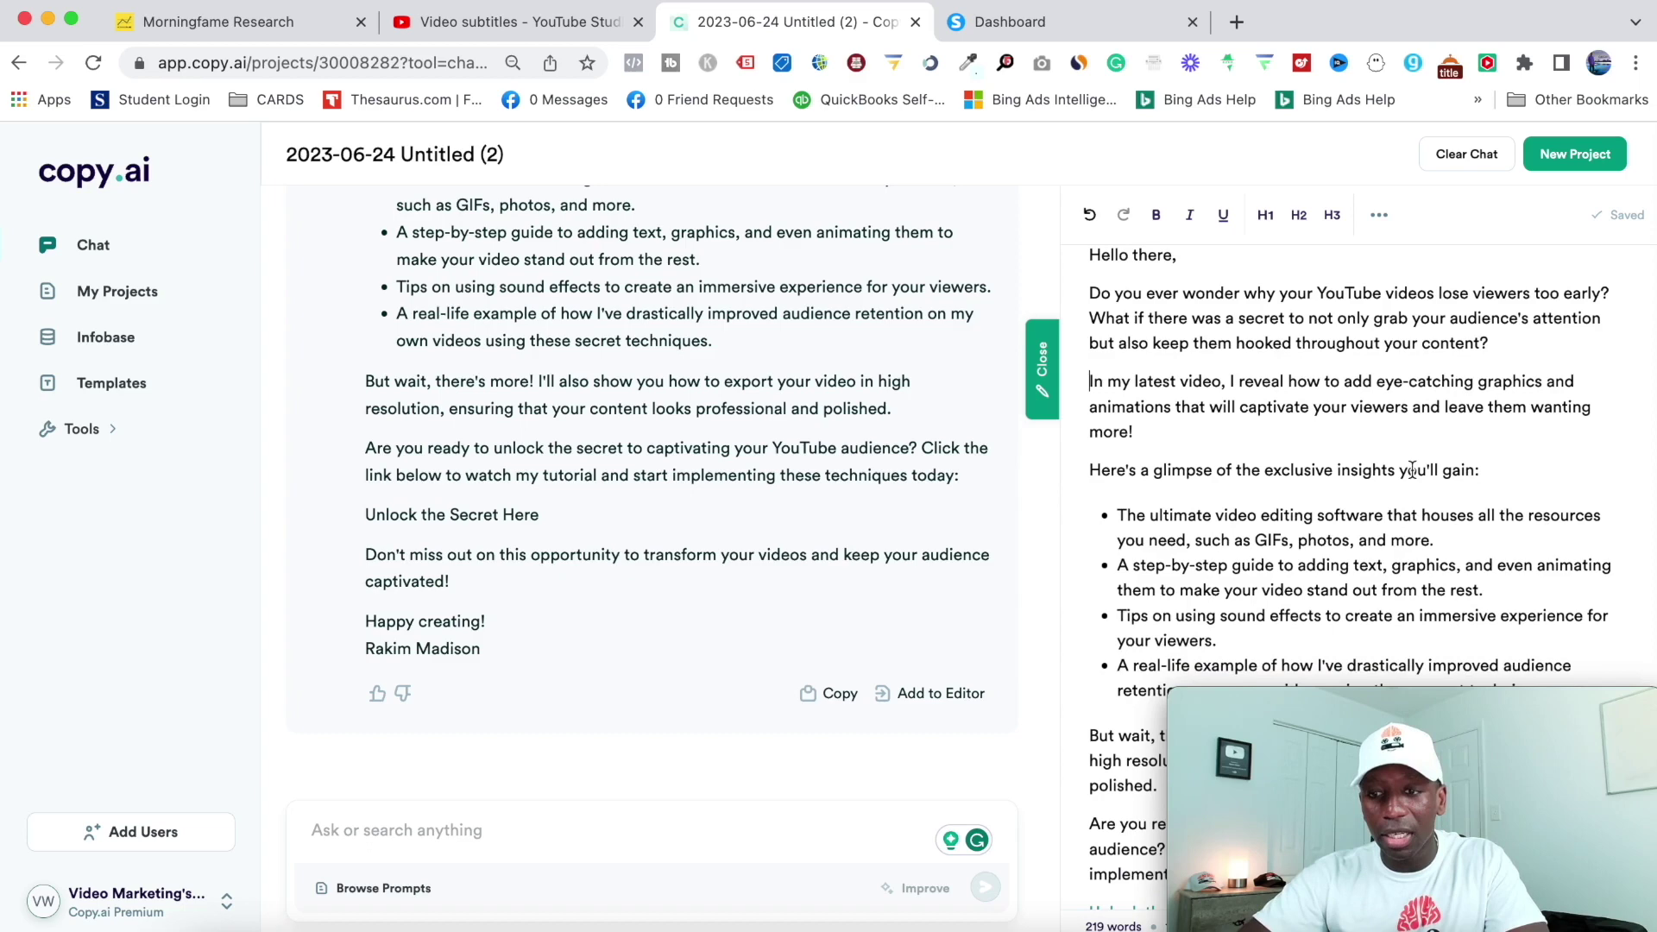
scroll(1412, 470, down, 3)
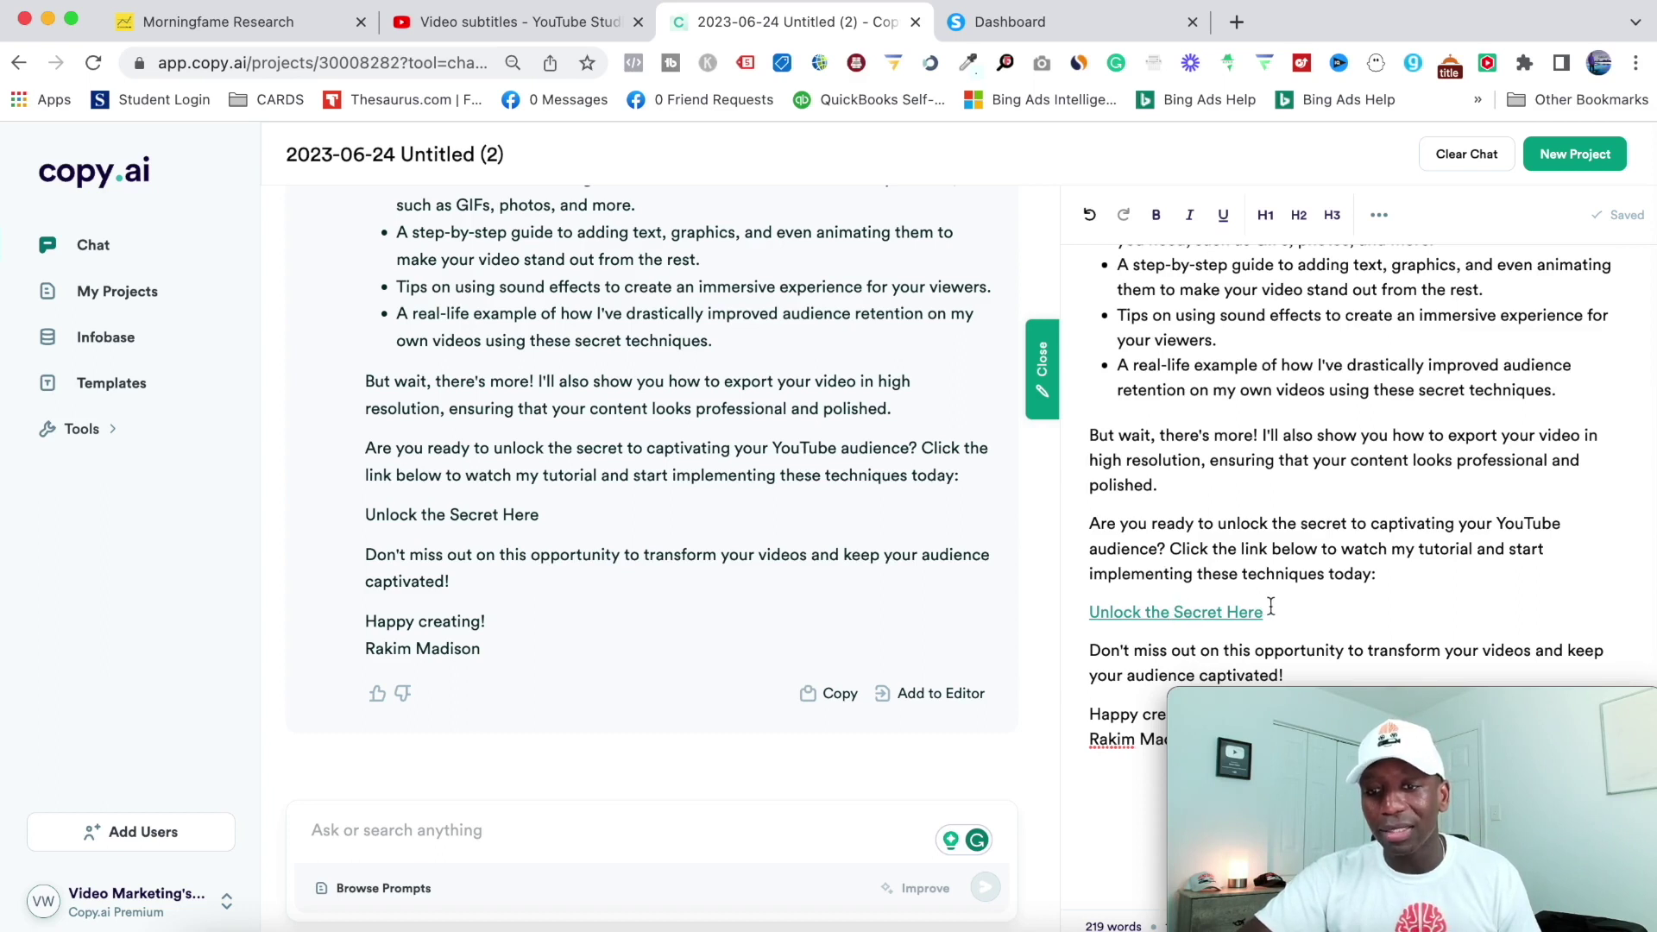
click(1269, 612)
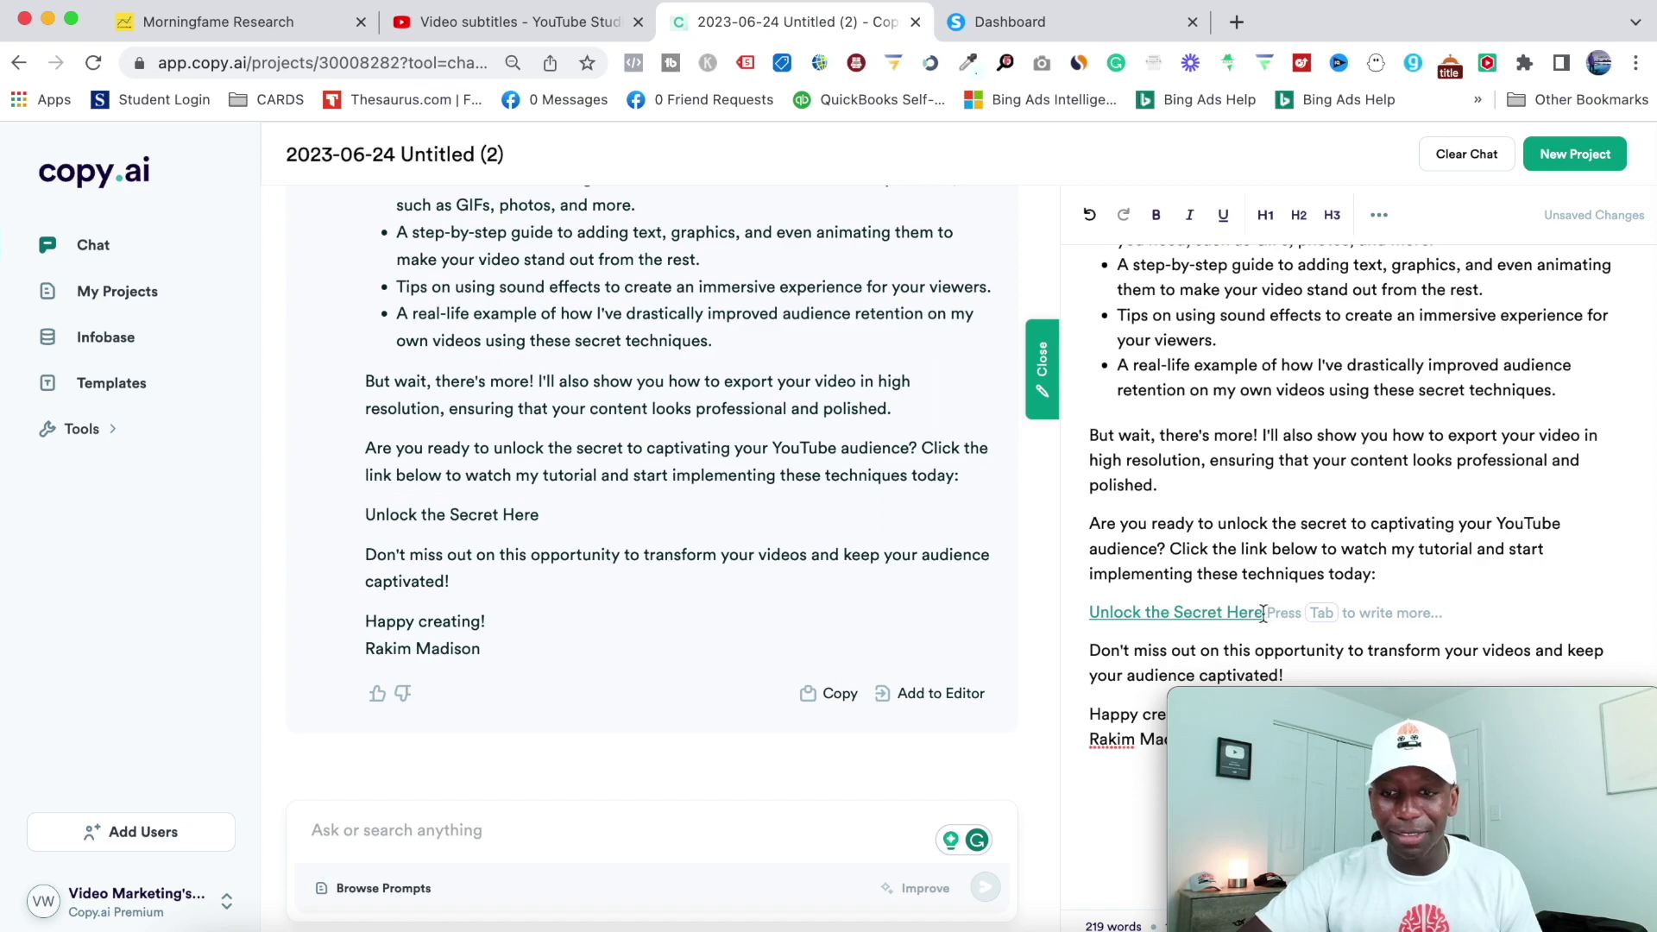
drag(1266, 613, 1096, 609)
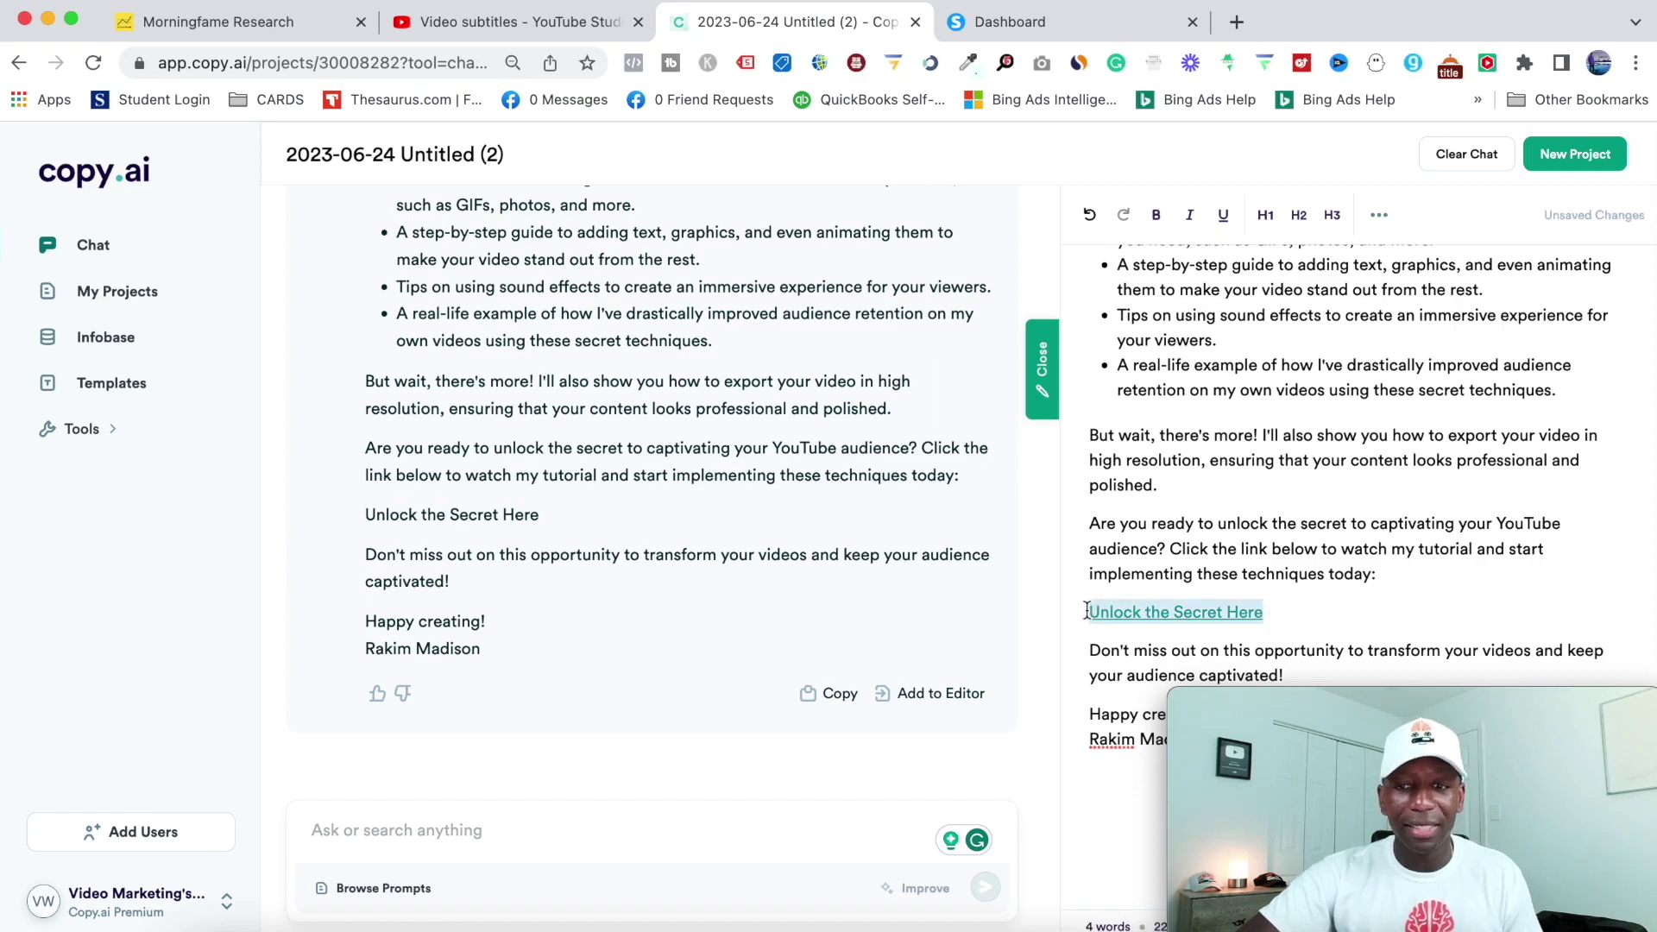
click(1380, 217)
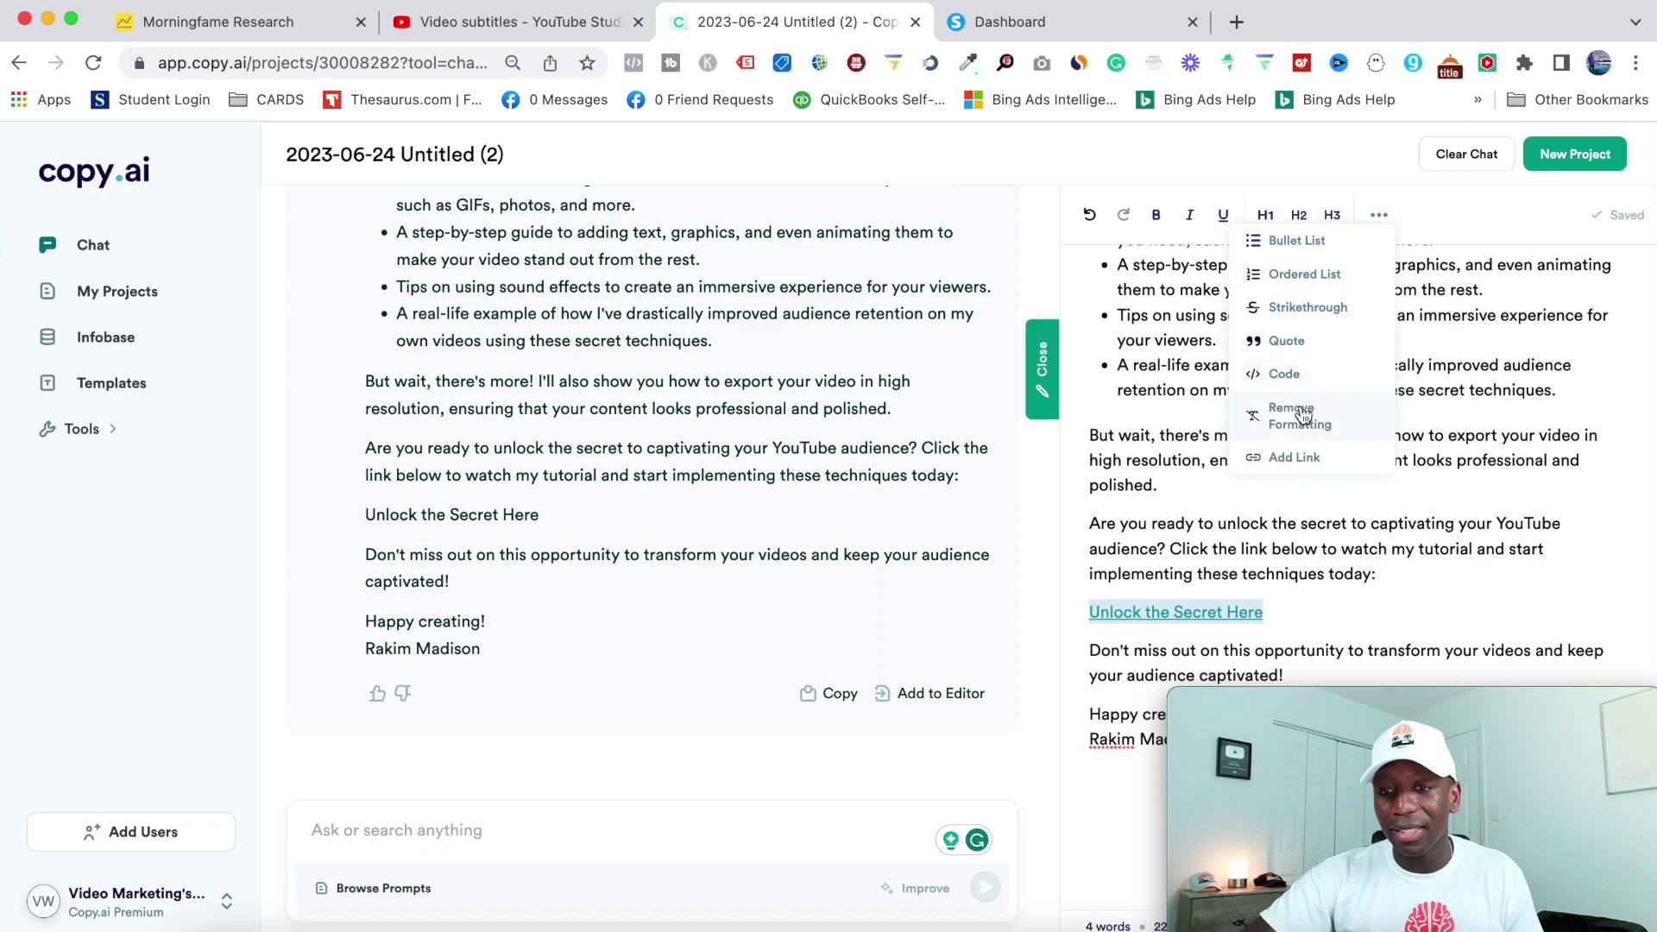
click(1299, 459)
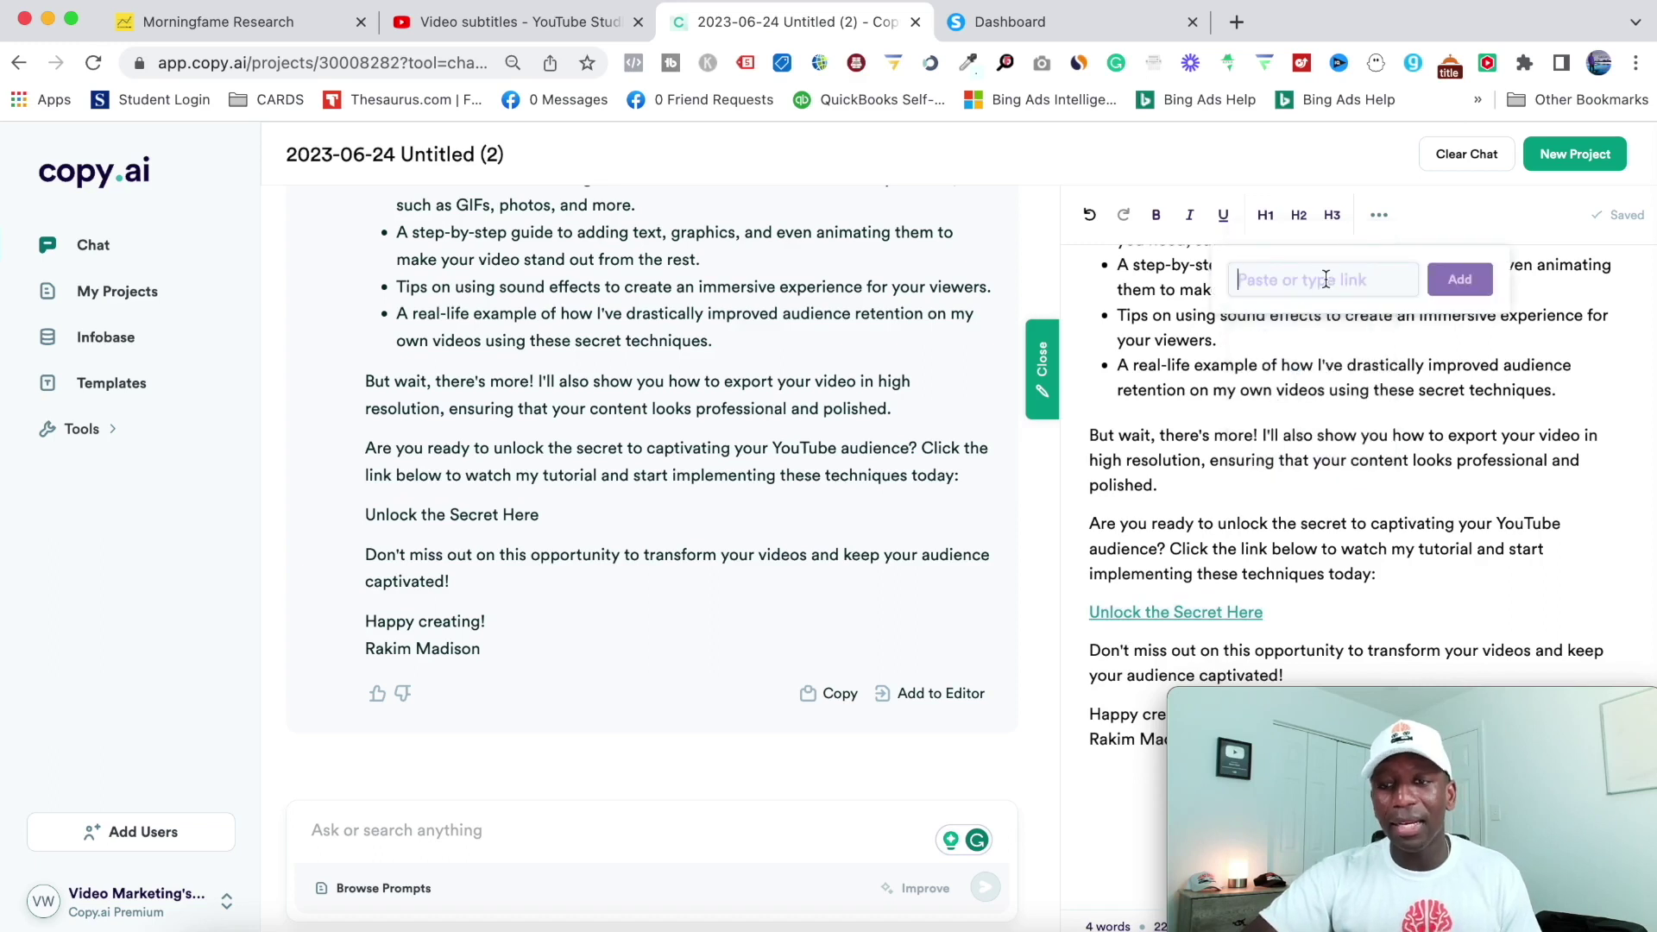
text(www.)
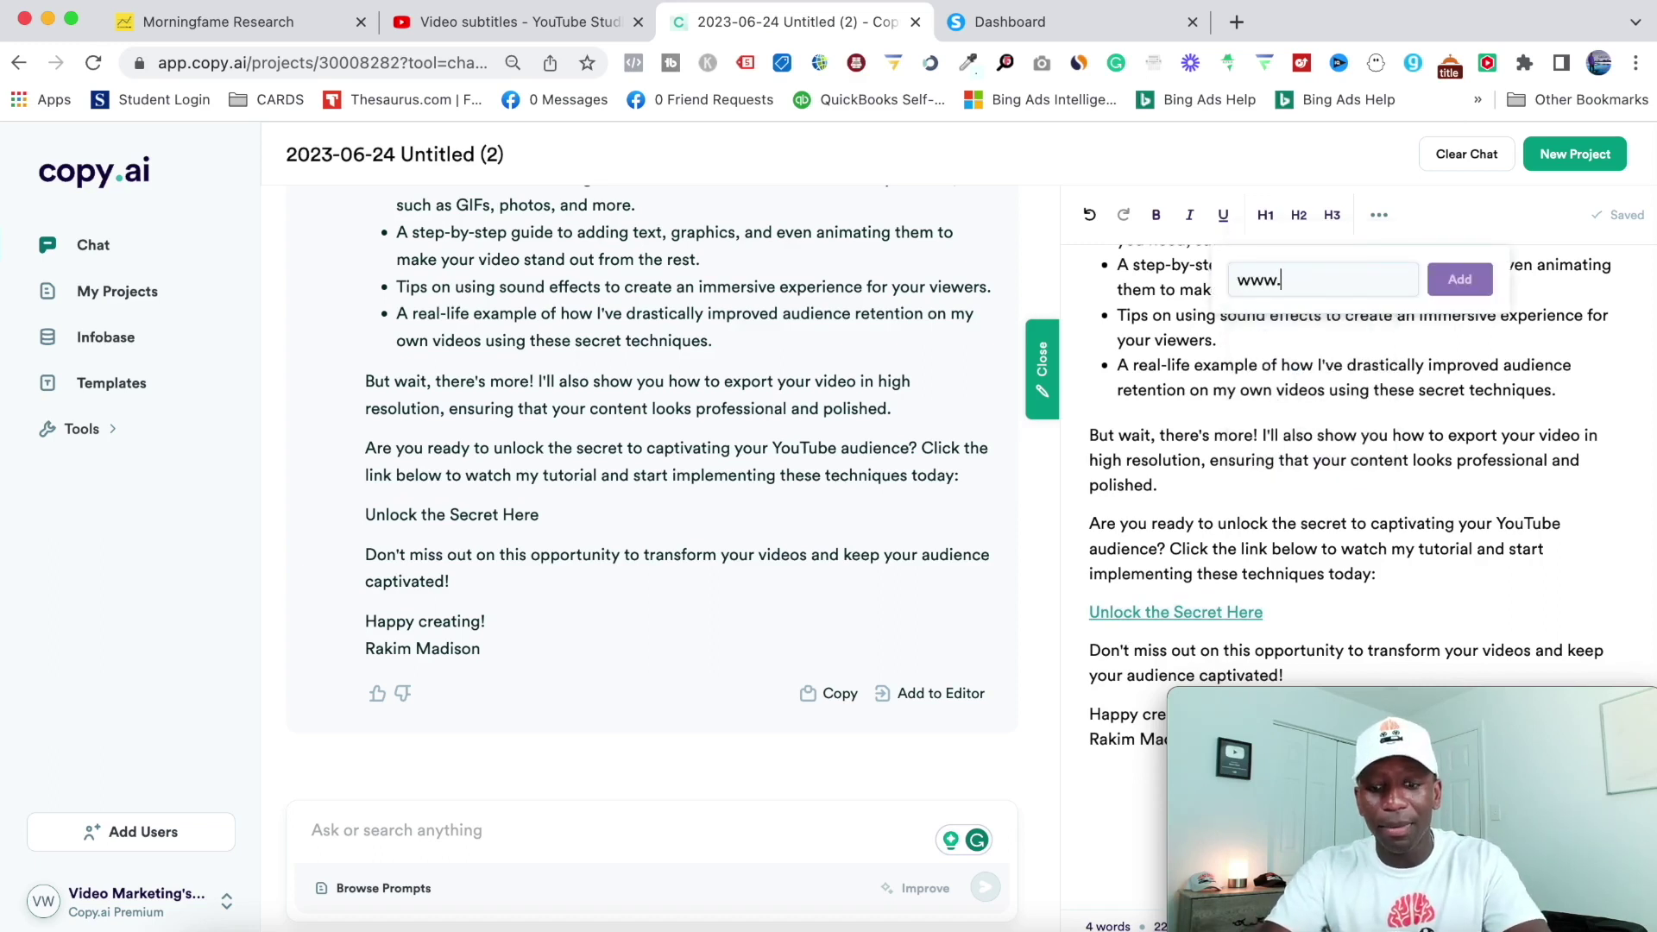
text(google.co)
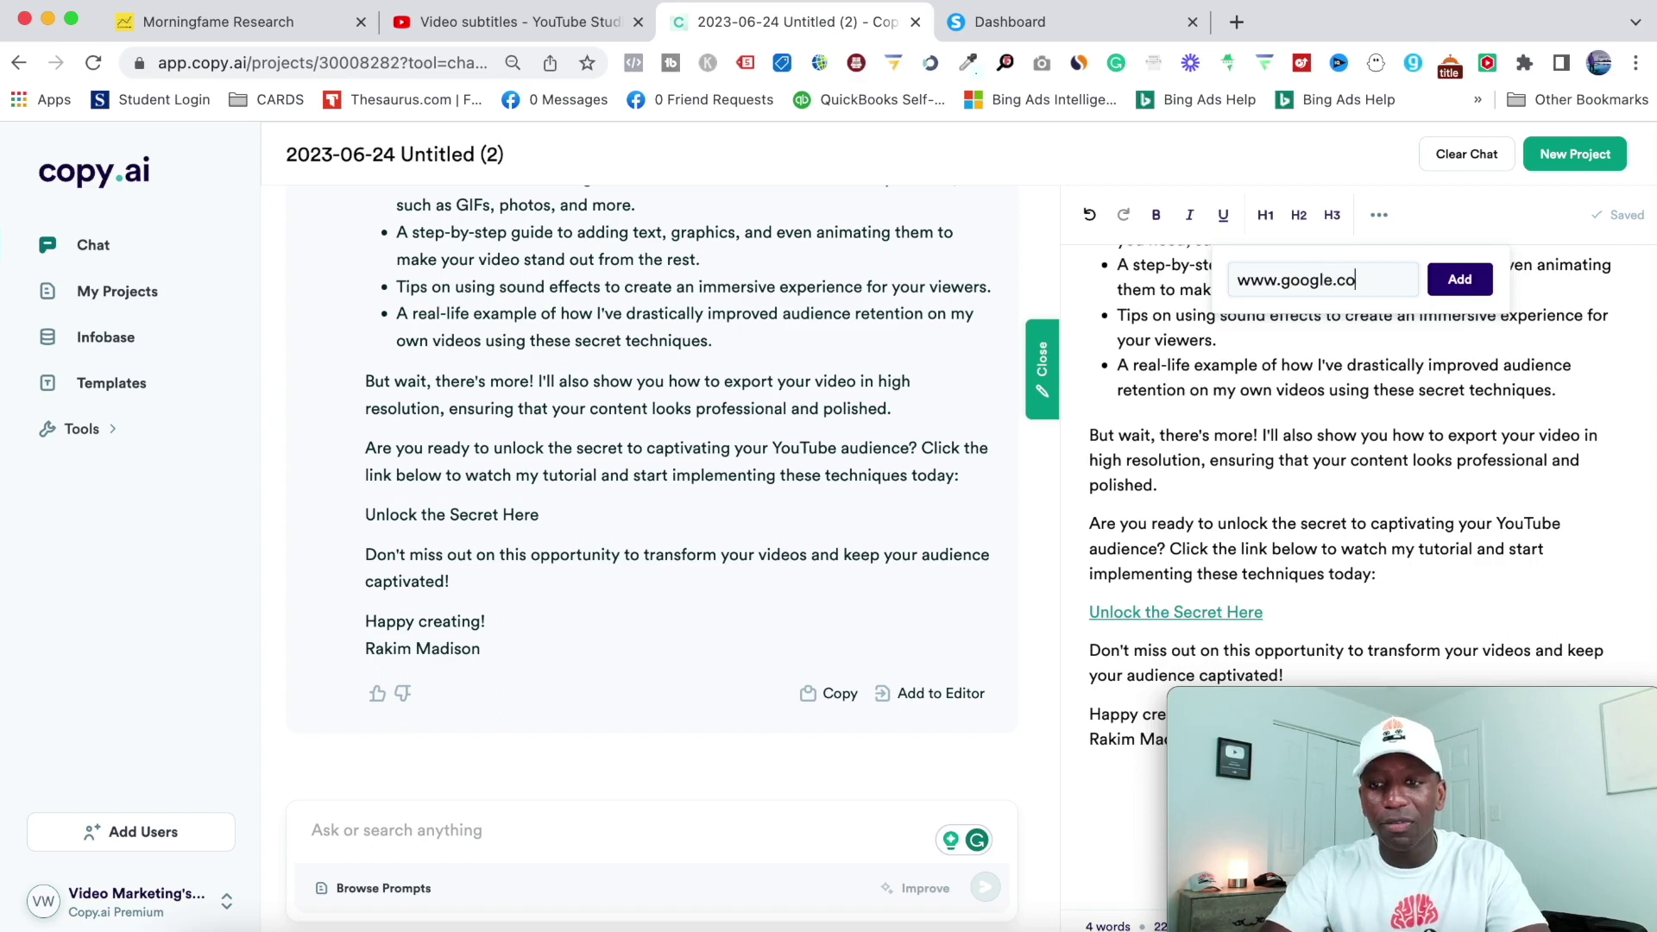
text(m)
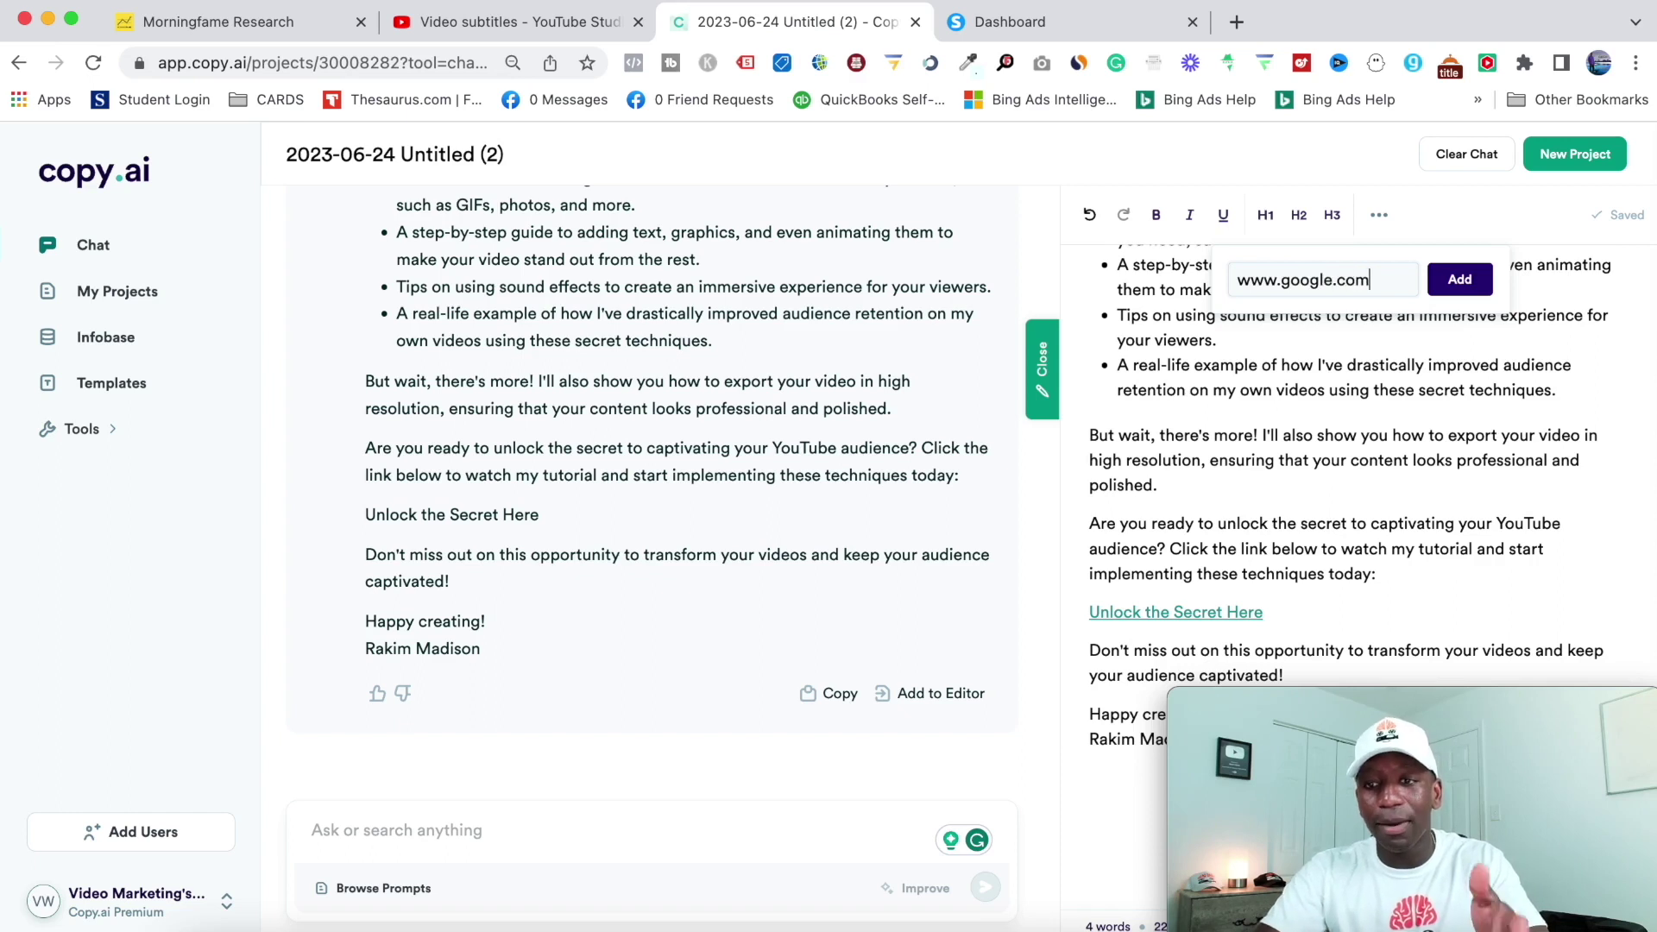
click(1459, 281)
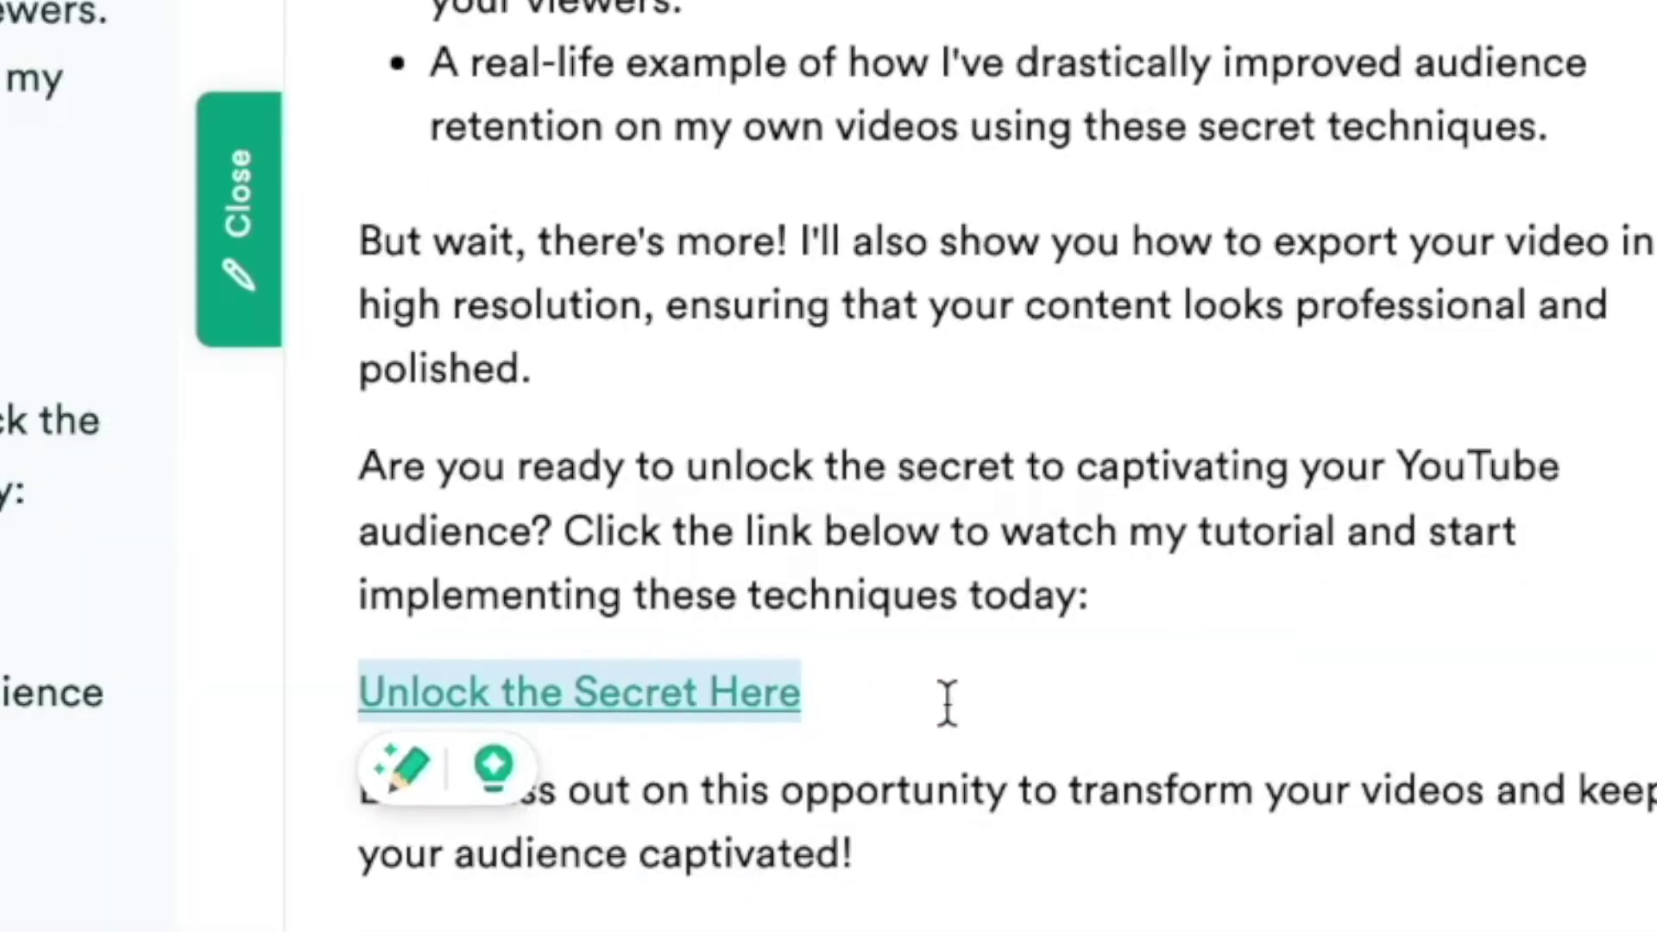
click(1078, 681)
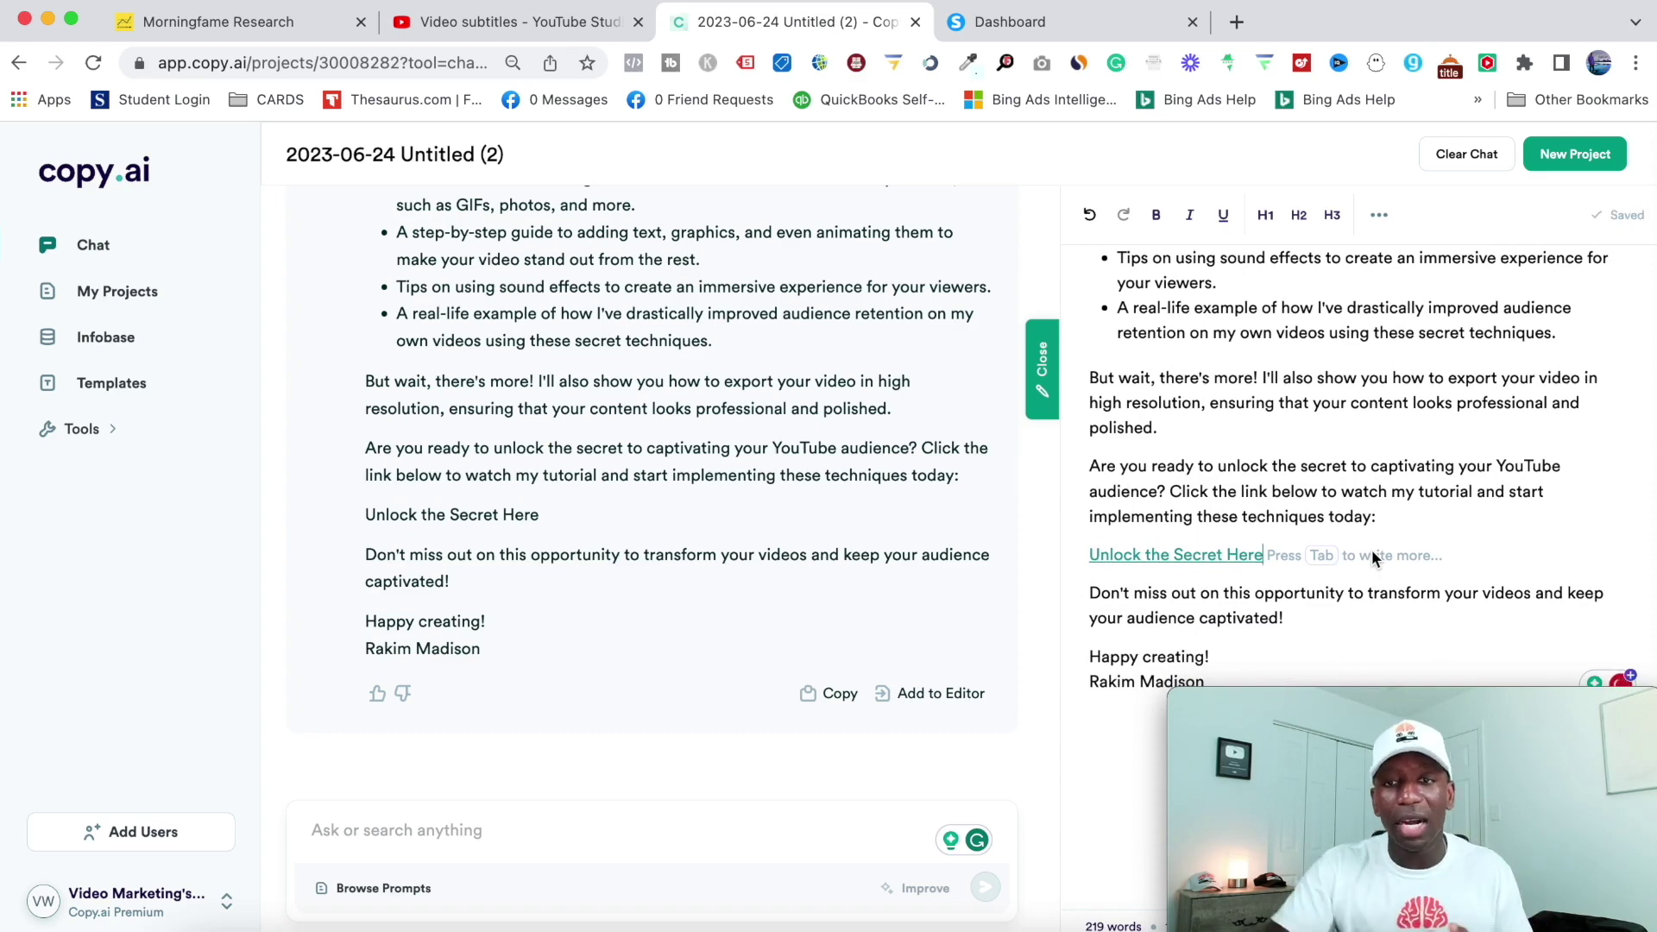
Switch to the systeme.io tab showing the Newsletters list
click(1060, 23)
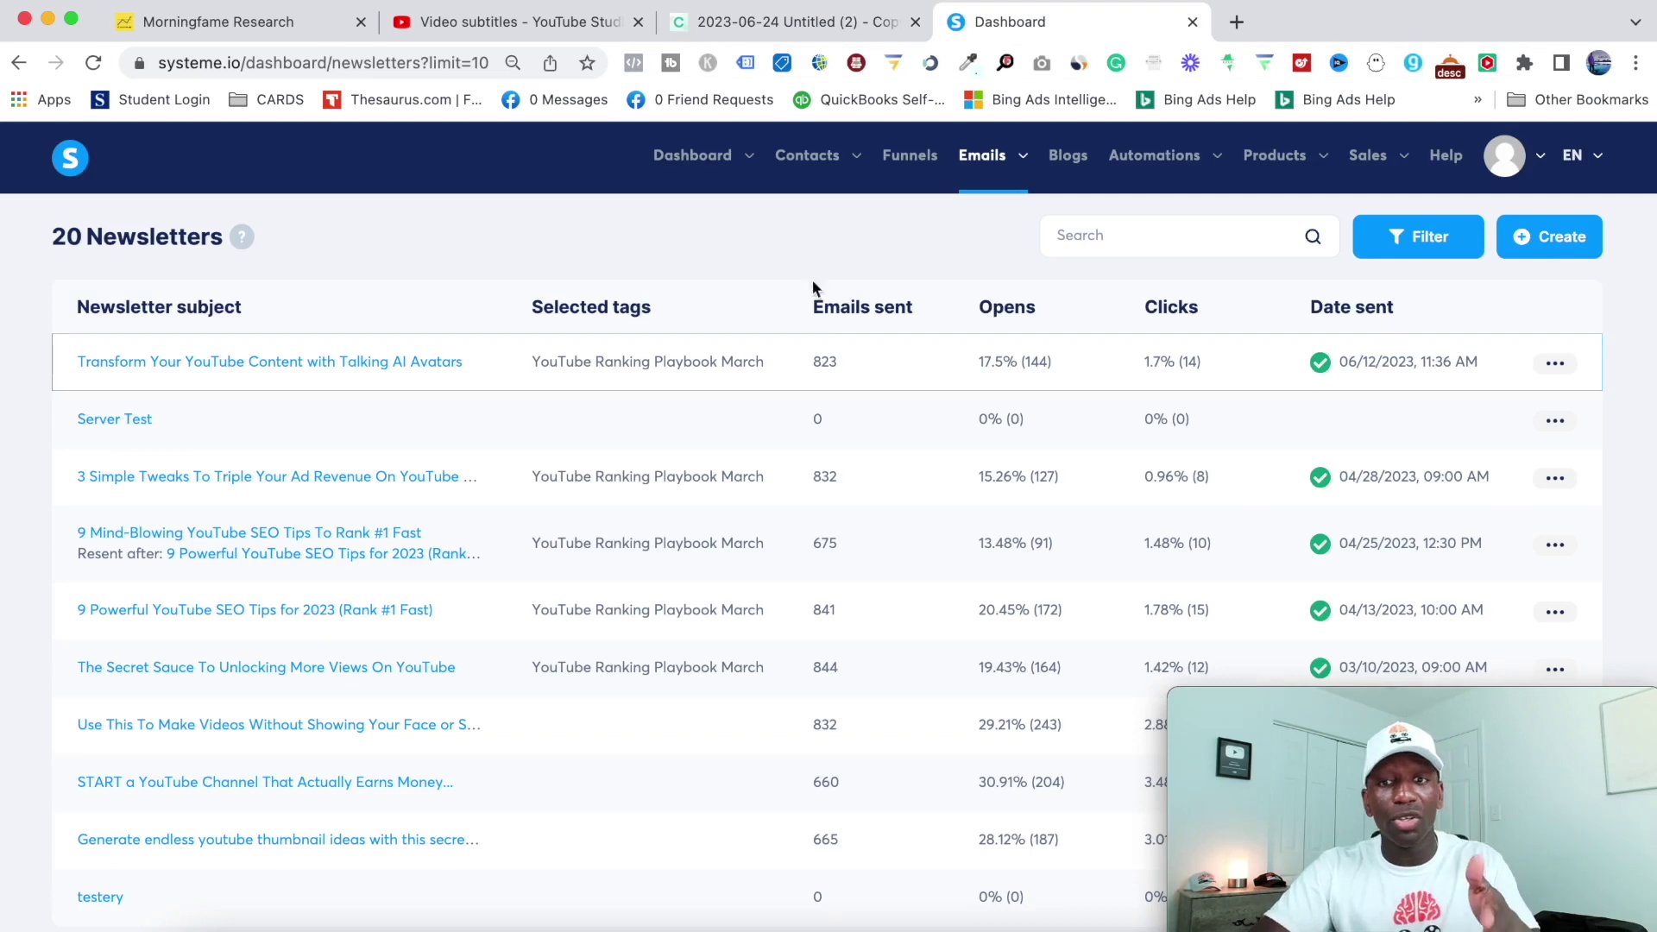